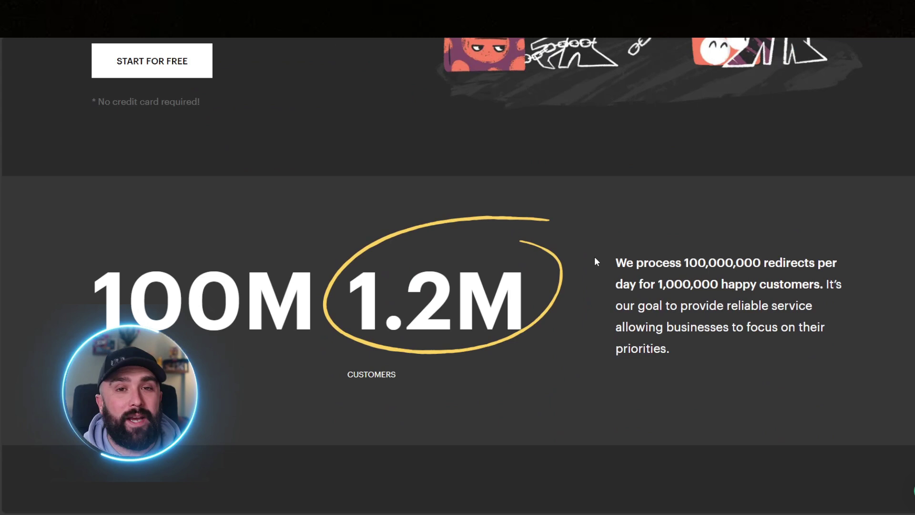
{"action": "scroll", "coordinate": [597, 281], "scroll_direction": "down", "scroll_amount": 2}
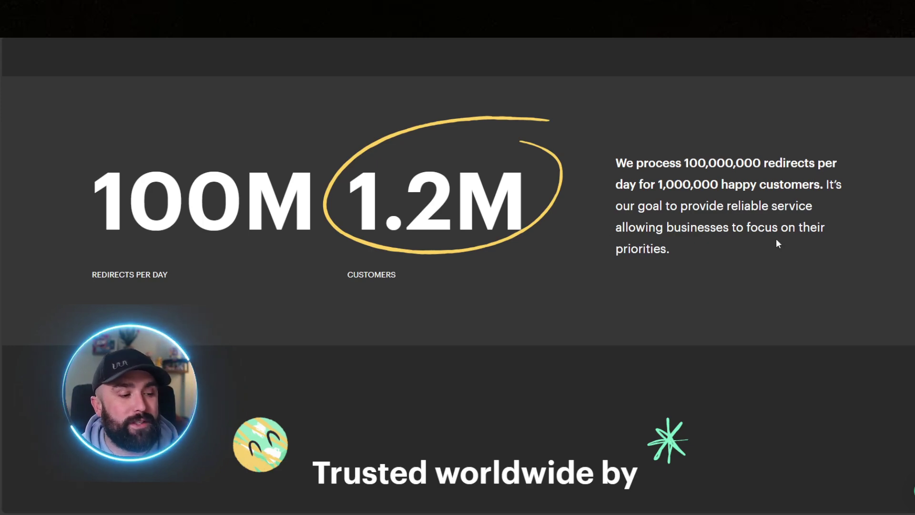
{"action": "scroll", "coordinate": [775, 238], "scroll_direction": "down", "scroll_amount": 5}
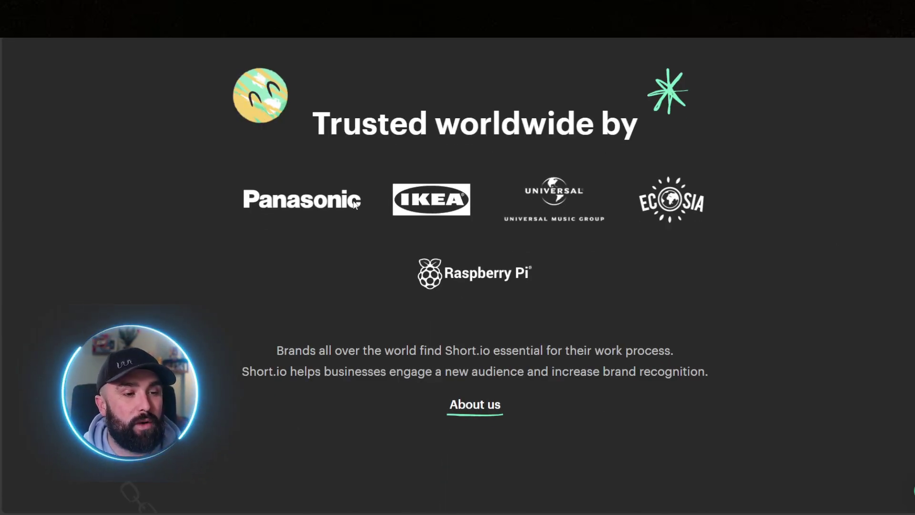
{"action": "scroll", "coordinate": [854, 229], "scroll_direction": "down", "scroll_amount": 6}
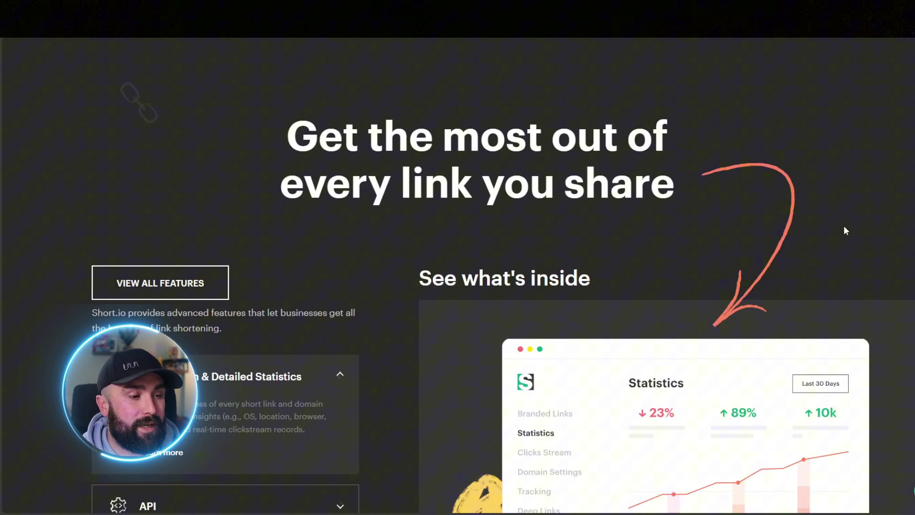
{"action": "scroll", "coordinate": [862, 215], "scroll_direction": "down", "scroll_amount": 3}
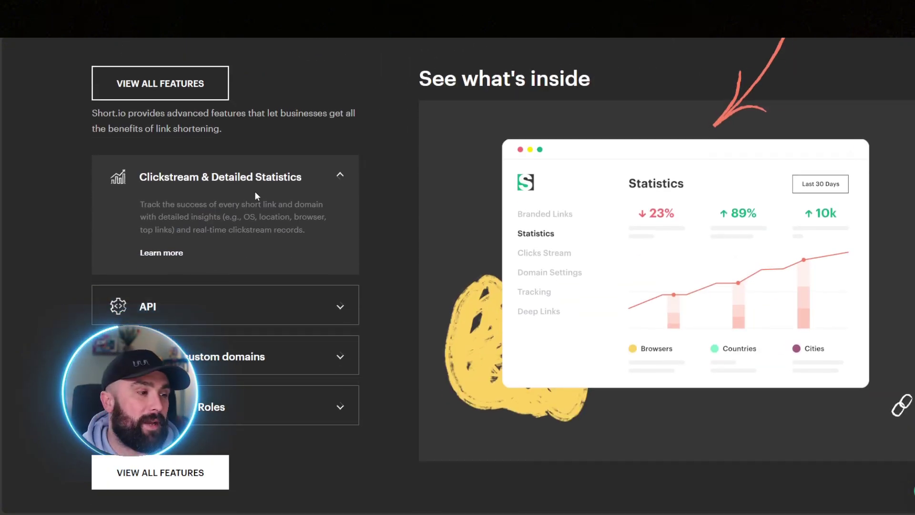
{"action": "scroll", "coordinate": [254, 191], "scroll_direction": "down", "scroll_amount": 2}
Expand Short.io's API, Multiple custom domains and Teams with Roles feature descriptions
{"action": "left_click", "coordinate": [286, 207]}
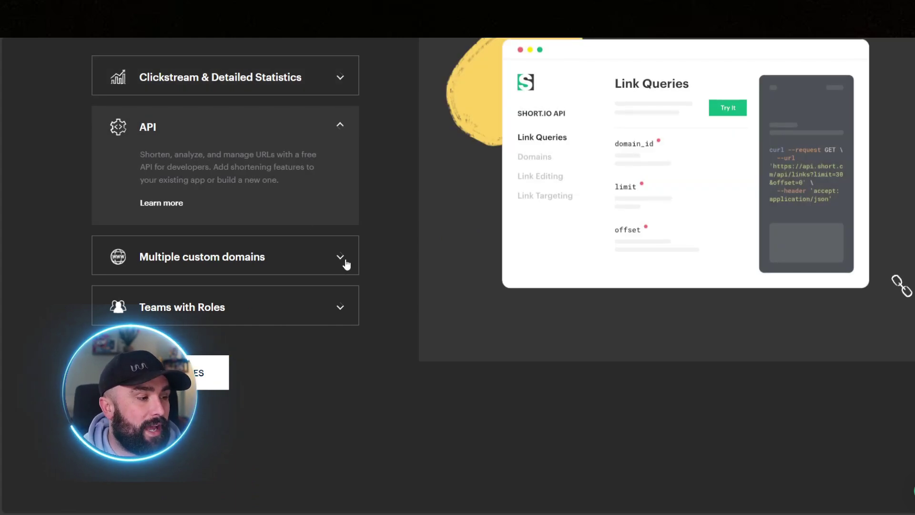
{"action": "scroll", "coordinate": [336, 265], "scroll_direction": "up", "scroll_amount": 1}
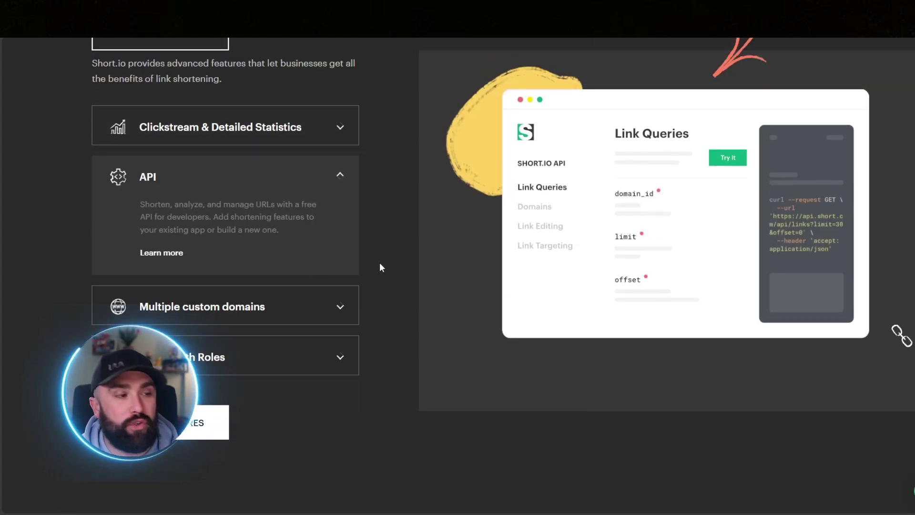
{"action": "left_click", "coordinate": [336, 308]}
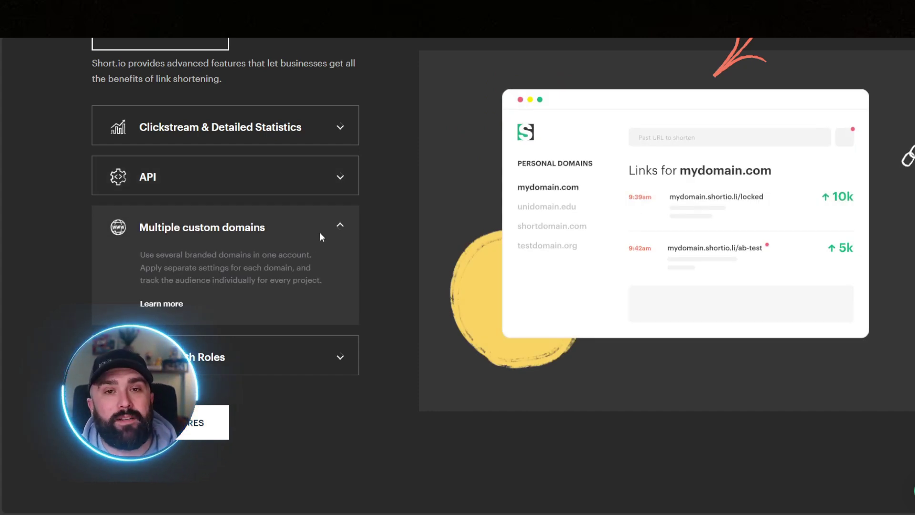
{"action": "left_click", "coordinate": [305, 358]}
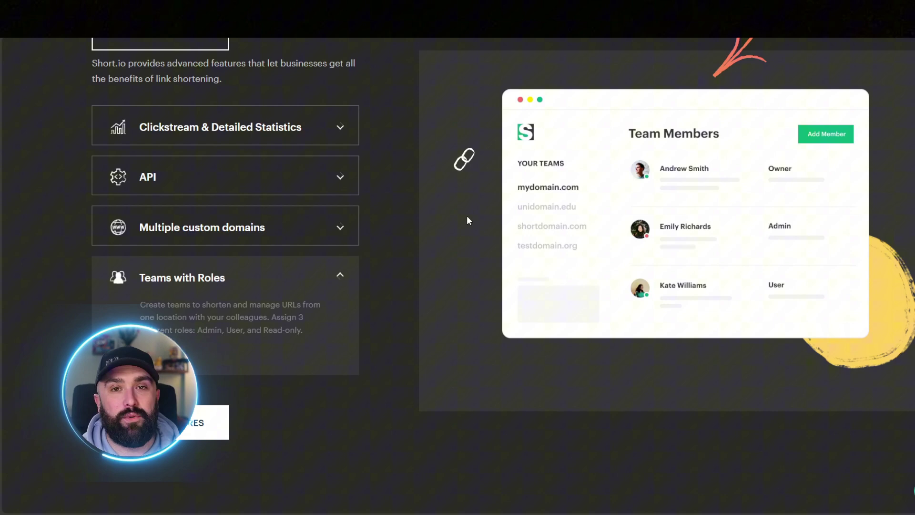
{"action": "scroll", "coordinate": [440, 168], "scroll_direction": "down", "scroll_amount": 6}
{"action": "scroll", "coordinate": [438, 169], "scroll_direction": "down", "scroll_amount": 2}
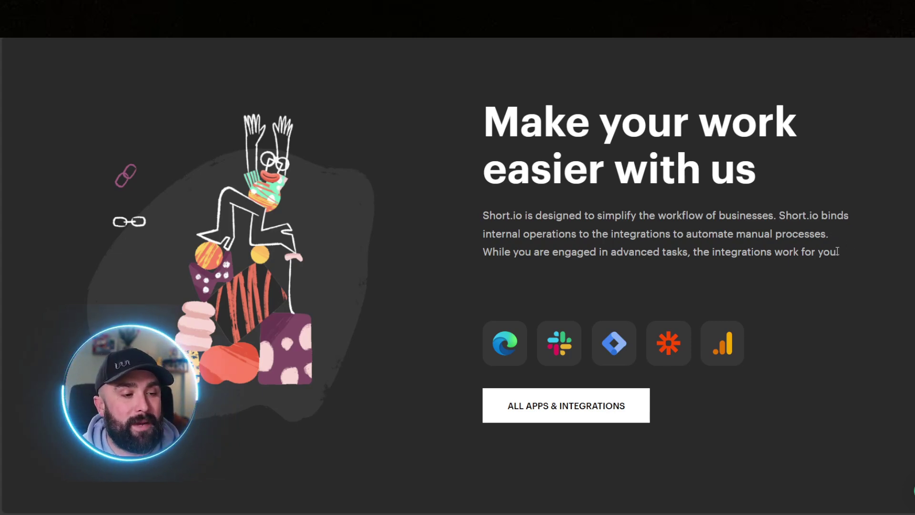
{"action": "scroll", "coordinate": [844, 229], "scroll_direction": "down", "scroll_amount": 2}
{"action": "scroll", "coordinate": [844, 228], "scroll_direction": "down", "scroll_amount": 1}
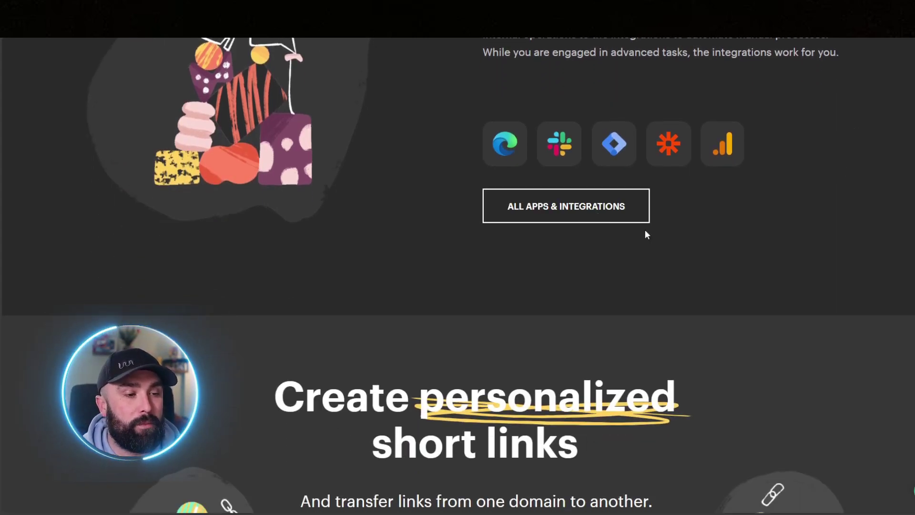
Browse Short.io's All Apps & Integrations list, then go back and open its Pricing page
{"action": "left_click", "coordinate": [629, 215]}
{"action": "scroll", "coordinate": [779, 199], "scroll_direction": "down", "scroll_amount": 3}
{"action": "scroll", "coordinate": [832, 199], "scroll_direction": "down", "scroll_amount": 3}
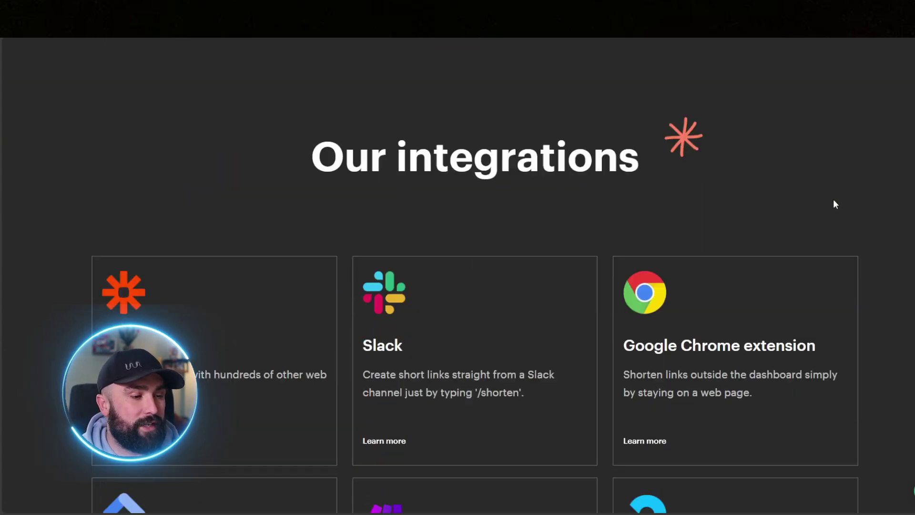
{"action": "scroll", "coordinate": [833, 199], "scroll_direction": "down", "scroll_amount": 3}
{"action": "scroll", "coordinate": [830, 226], "scroll_direction": "down", "scroll_amount": 1}
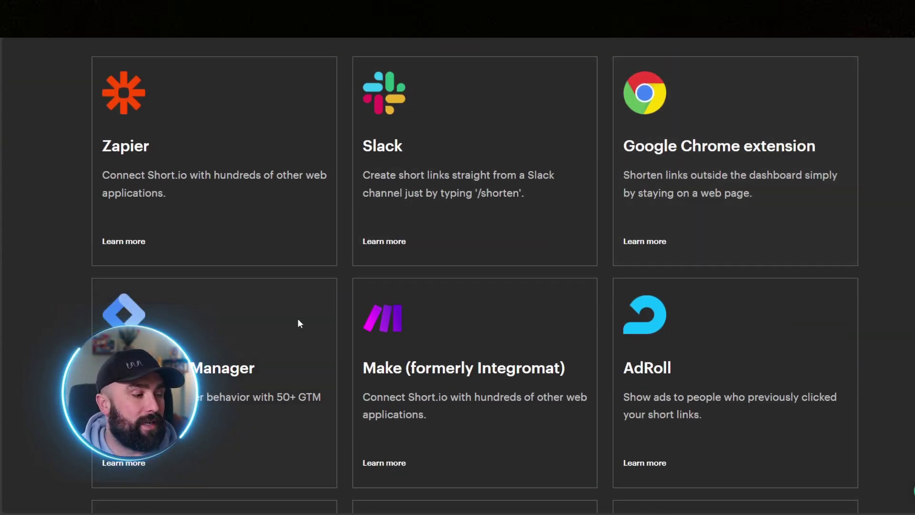
{"action": "scroll", "coordinate": [850, 302], "scroll_direction": "down", "scroll_amount": 3}
{"action": "scroll", "coordinate": [850, 302], "scroll_direction": "down", "scroll_amount": 2}
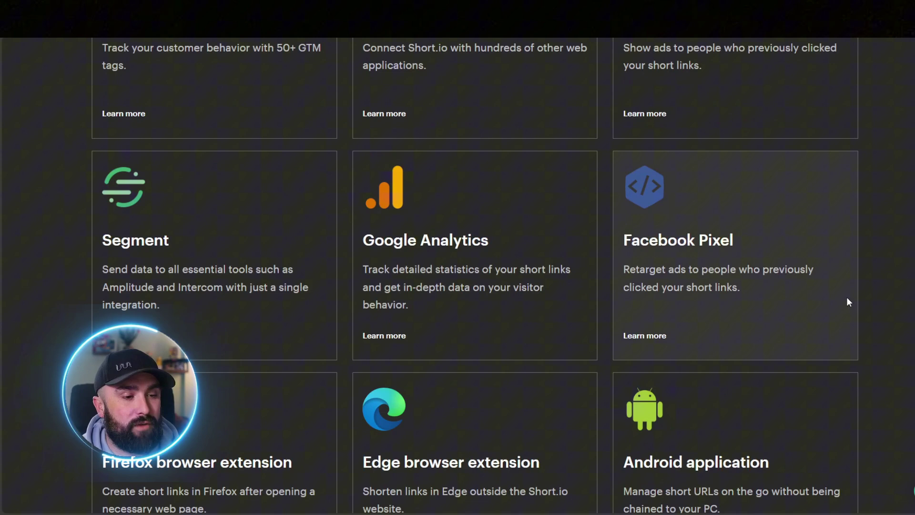
{"action": "scroll", "coordinate": [847, 297], "scroll_direction": "down", "scroll_amount": 4}
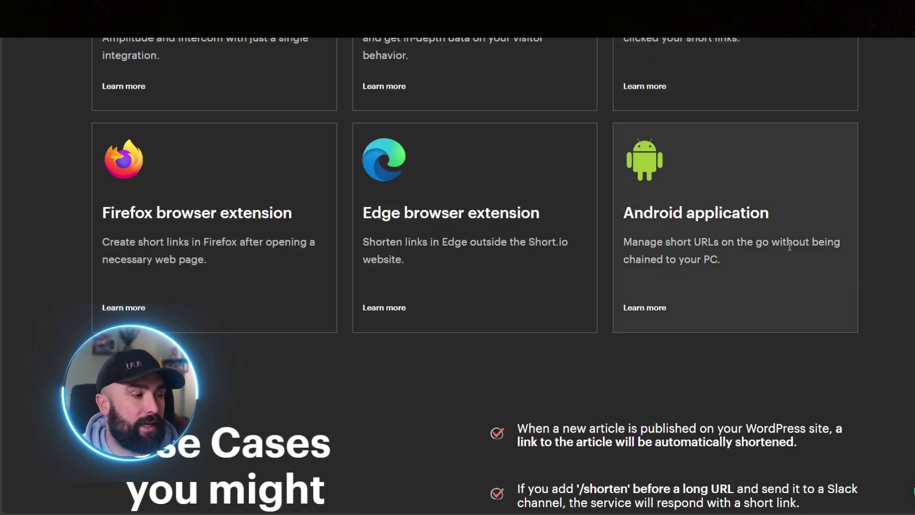
{"action": "scroll", "coordinate": [800, 259], "scroll_direction": "down", "scroll_amount": 1}
{"action": "scroll", "coordinate": [799, 260], "scroll_direction": "up", "scroll_amount": 4}
{"action": "key", "text": "alt+Left"}
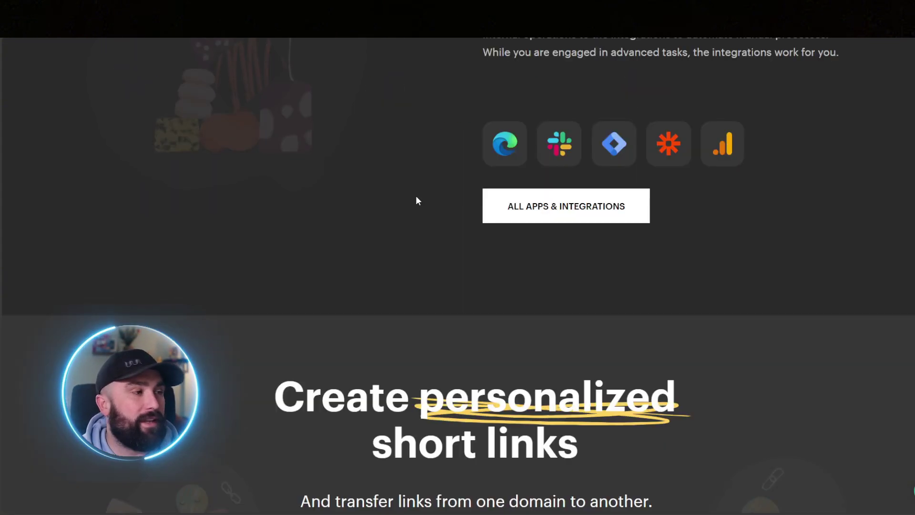
{"action": "scroll", "coordinate": [673, 222], "scroll_direction": "down", "scroll_amount": 4}
{"action": "left_click", "coordinate": [474, 315]}
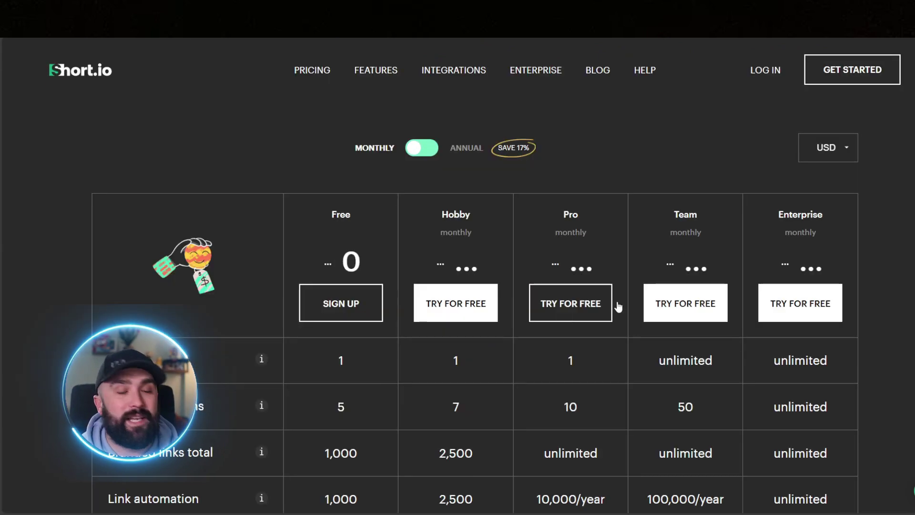
{"action": "scroll", "coordinate": [428, 258], "scroll_direction": "down", "scroll_amount": 2}
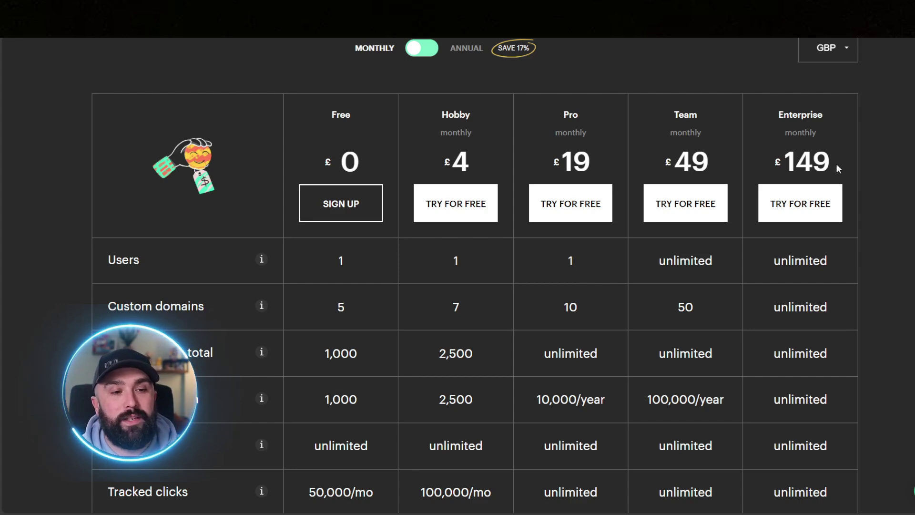
{"action": "scroll", "coordinate": [841, 155], "scroll_direction": "down", "scroll_amount": 1}
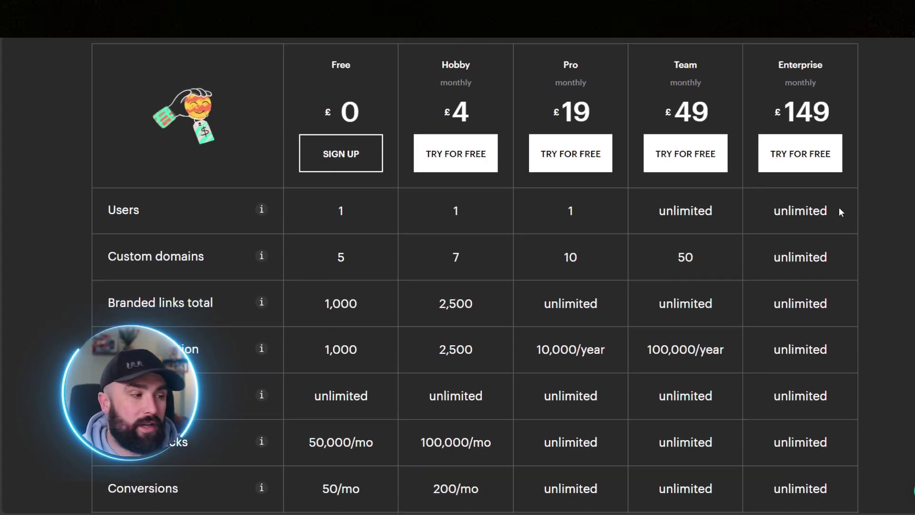
{"action": "scroll", "coordinate": [836, 211], "scroll_direction": "down", "scroll_amount": 2}
{"action": "scroll", "coordinate": [840, 247], "scroll_direction": "down", "scroll_amount": 2}
{"action": "scroll", "coordinate": [837, 242], "scroll_direction": "down", "scroll_amount": 2}
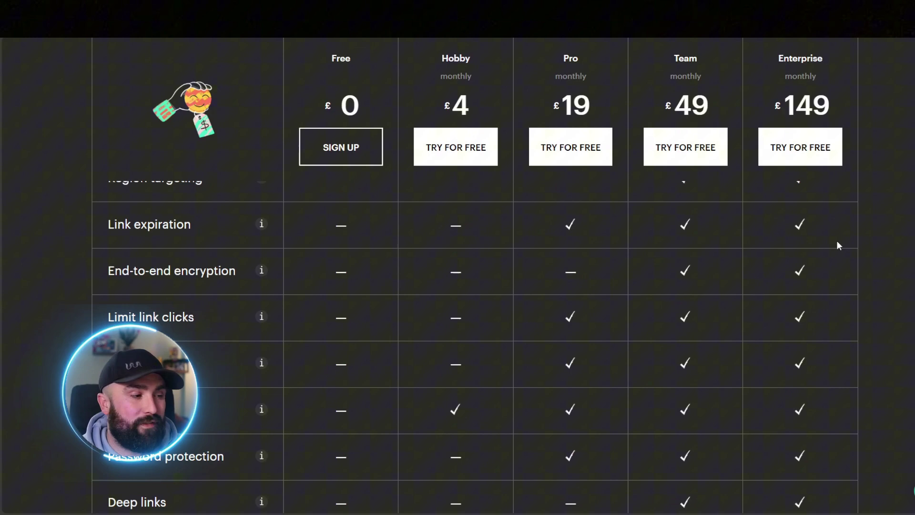
{"action": "scroll", "coordinate": [836, 240], "scroll_direction": "down", "scroll_amount": 3}
{"action": "scroll", "coordinate": [836, 240], "scroll_direction": "down", "scroll_amount": 3}
{"action": "scroll", "coordinate": [834, 237], "scroll_direction": "down", "scroll_amount": 6}
{"action": "scroll", "coordinate": [843, 218], "scroll_direction": "down", "scroll_amount": 4}
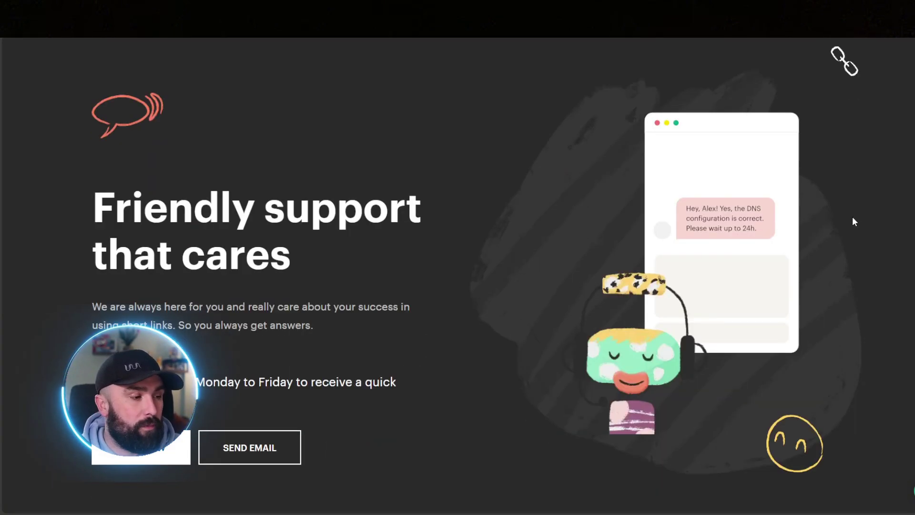
{"action": "scroll", "coordinate": [847, 226], "scroll_direction": "up", "scroll_amount": 1}
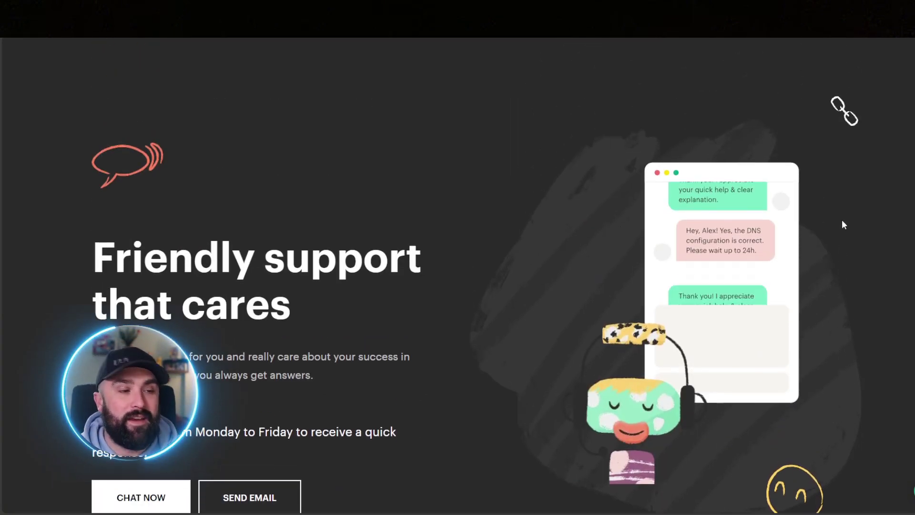
{"action": "scroll", "coordinate": [844, 219], "scroll_direction": "down", "scroll_amount": 1}
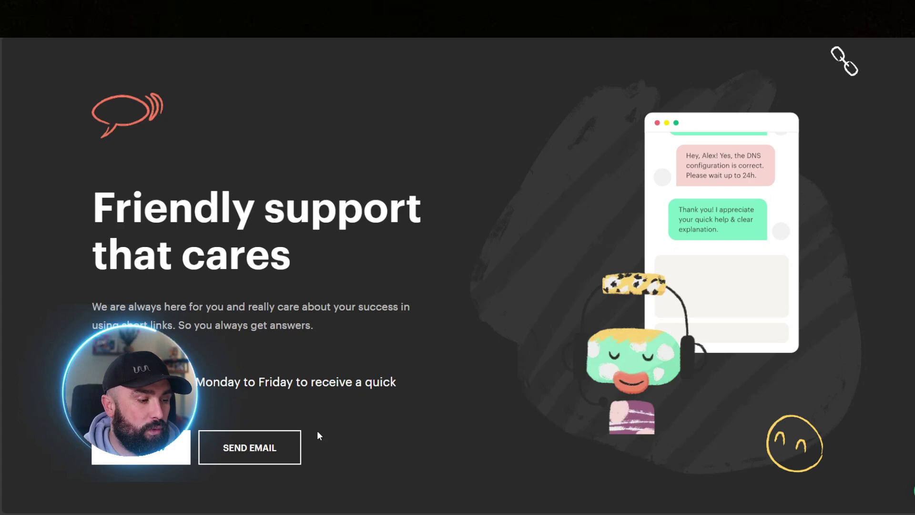
{"action": "scroll", "coordinate": [530, 306], "scroll_direction": "down", "scroll_amount": 5}
{"action": "scroll", "coordinate": [831, 240], "scroll_direction": "down", "scroll_amount": 4}
{"action": "scroll", "coordinate": [834, 238], "scroll_direction": "down", "scroll_amount": 1}
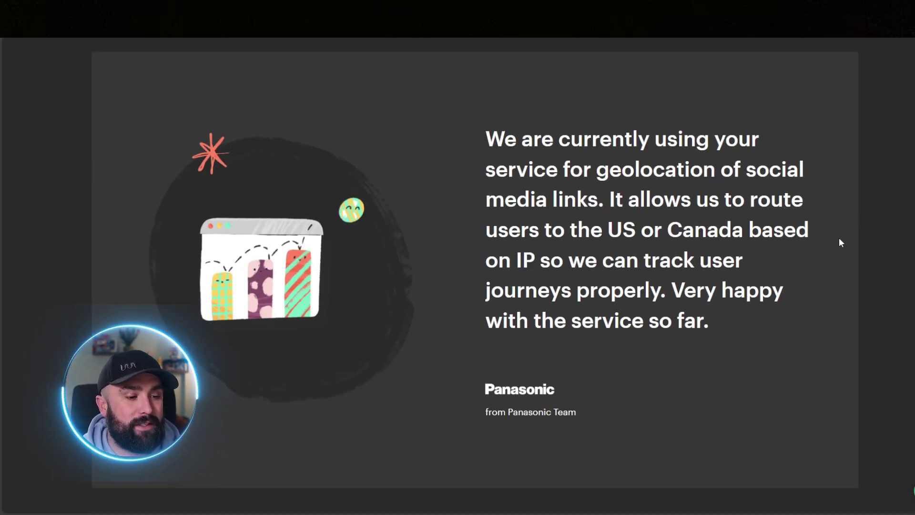
{"action": "scroll", "coordinate": [841, 238], "scroll_direction": "down", "scroll_amount": 2}
{"action": "scroll", "coordinate": [845, 226], "scroll_direction": "down", "scroll_amount": 4}
{"action": "scroll", "coordinate": [843, 229], "scroll_direction": "down", "scroll_amount": 4}
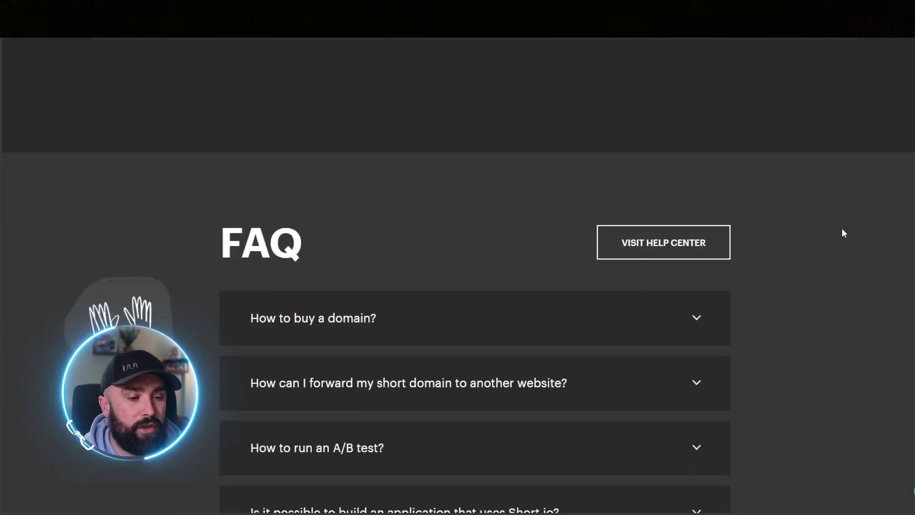
{"action": "scroll", "coordinate": [842, 229], "scroll_direction": "down", "scroll_amount": 3}
{"action": "scroll", "coordinate": [839, 232], "scroll_direction": "down", "scroll_amount": 3}
{"action": "scroll", "coordinate": [839, 233], "scroll_direction": "down", "scroll_amount": 2}
{"action": "scroll", "coordinate": [835, 234], "scroll_direction": "down", "scroll_amount": 3}
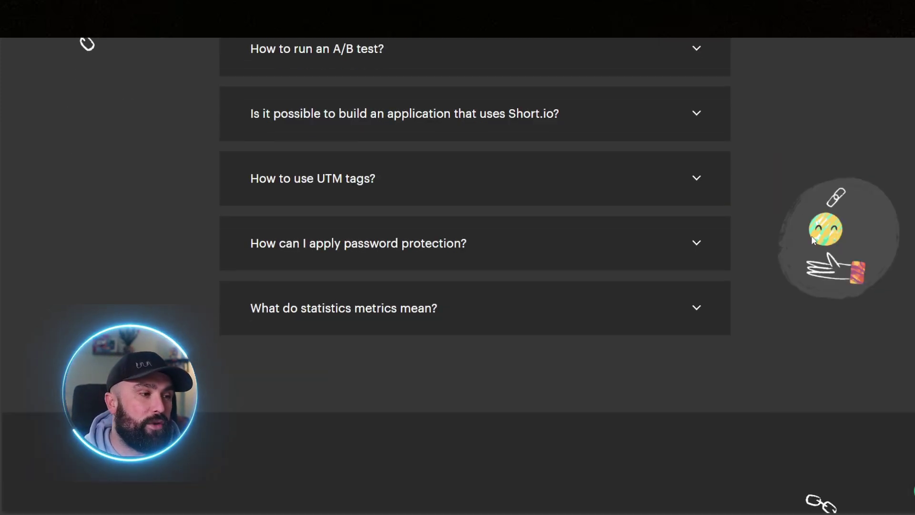
{"action": "scroll", "coordinate": [822, 236], "scroll_direction": "up", "scroll_amount": 3}
{"action": "scroll", "coordinate": [826, 232], "scroll_direction": "up", "scroll_amount": 3}
{"action": "scroll", "coordinate": [825, 225], "scroll_direction": "up", "scroll_amount": 2}
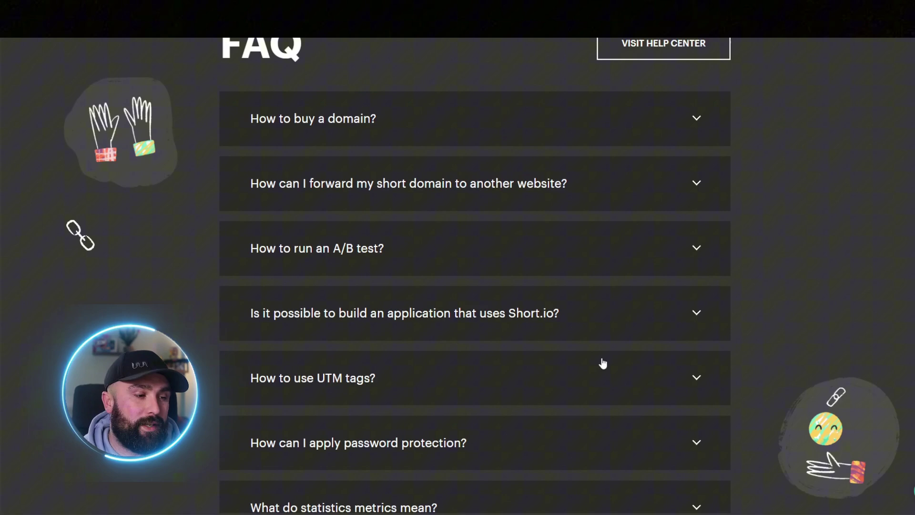
{"action": "scroll", "coordinate": [603, 363], "scroll_direction": "down", "scroll_amount": 3}
{"action": "scroll", "coordinate": [755, 271], "scroll_direction": "down", "scroll_amount": 3}
{"action": "scroll", "coordinate": [775, 244], "scroll_direction": "down", "scroll_amount": 2}
{"action": "scroll", "coordinate": [795, 254], "scroll_direction": "down", "scroll_amount": 3}
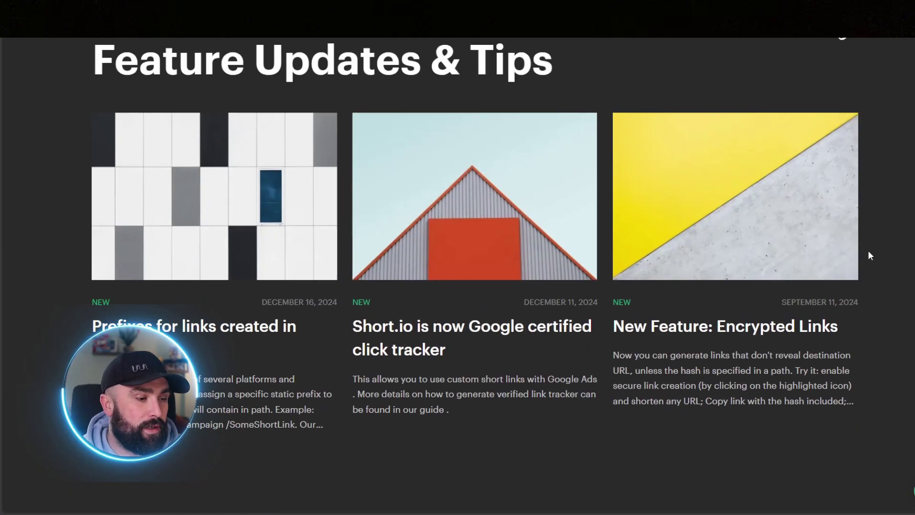
{"action": "scroll", "coordinate": [868, 251], "scroll_direction": "down", "scroll_amount": 1}
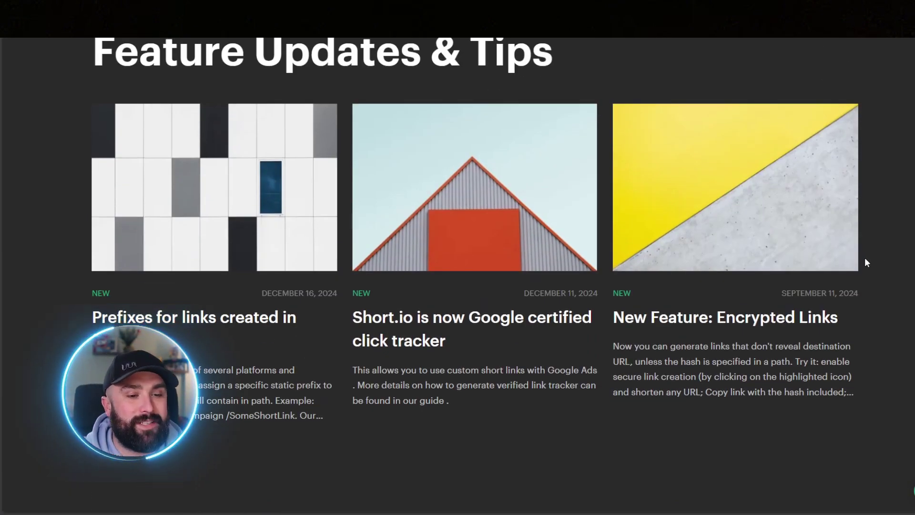
{"action": "scroll", "coordinate": [865, 257], "scroll_direction": "down", "scroll_amount": 2}
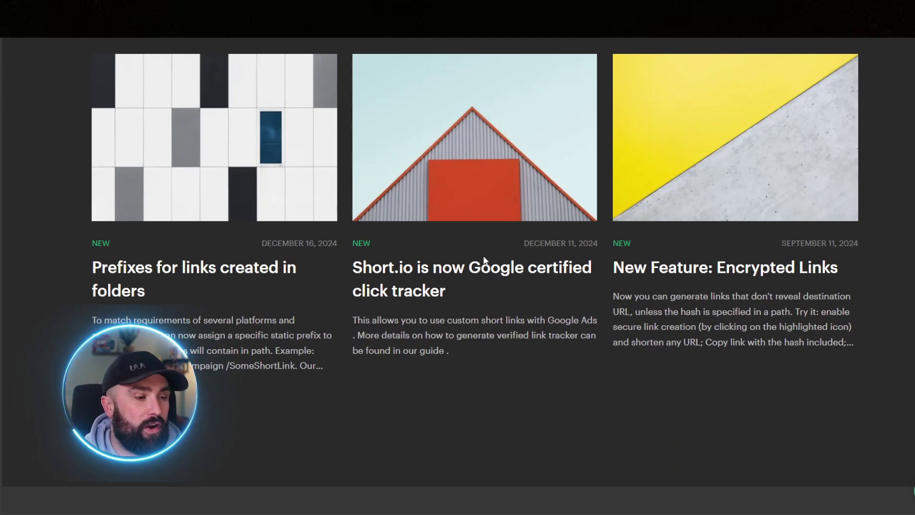
{"action": "scroll", "coordinate": [526, 274], "scroll_direction": "down", "scroll_amount": 4}
{"action": "scroll", "coordinate": [570, 258], "scroll_direction": "up", "scroll_amount": 5}
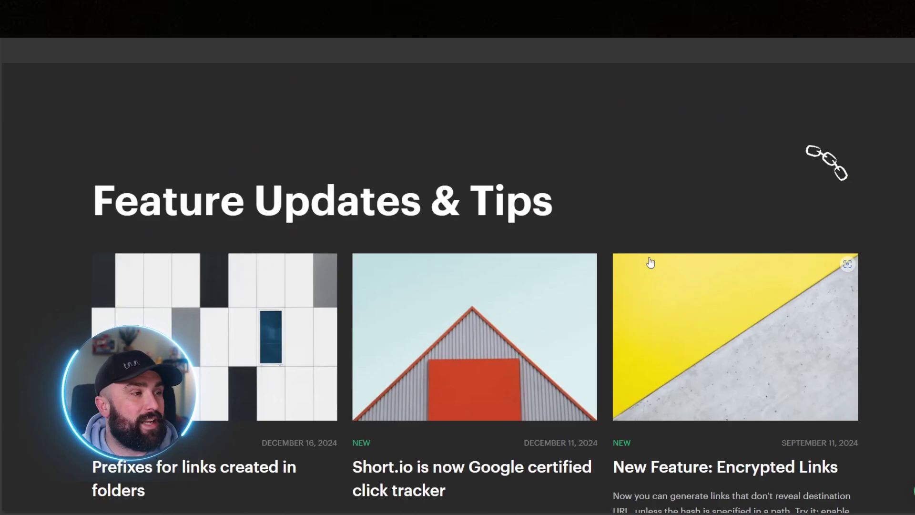
{"action": "scroll", "coordinate": [569, 258], "scroll_direction": "down", "scroll_amount": 10}
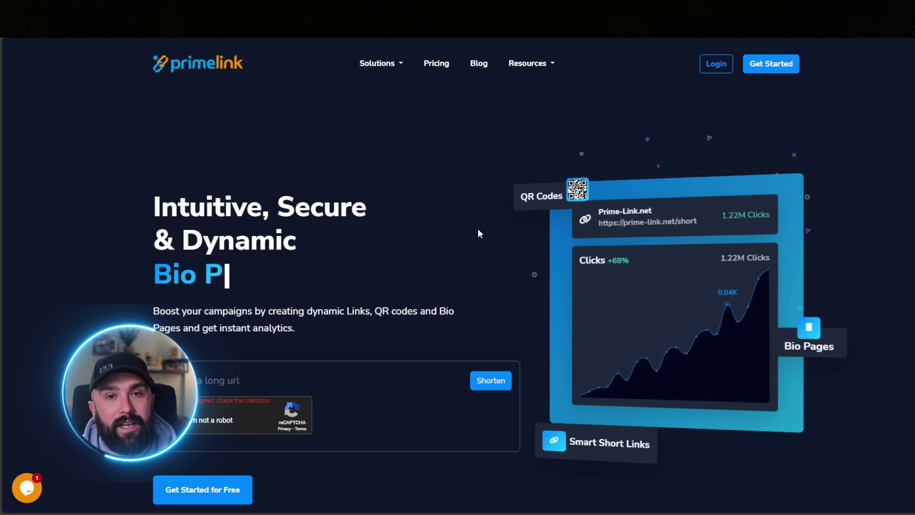
{"action": "scroll", "coordinate": [506, 214], "scroll_direction": "down", "scroll_amount": 2}
{"action": "scroll", "coordinate": [495, 212], "scroll_direction": "up", "scroll_amount": 2}
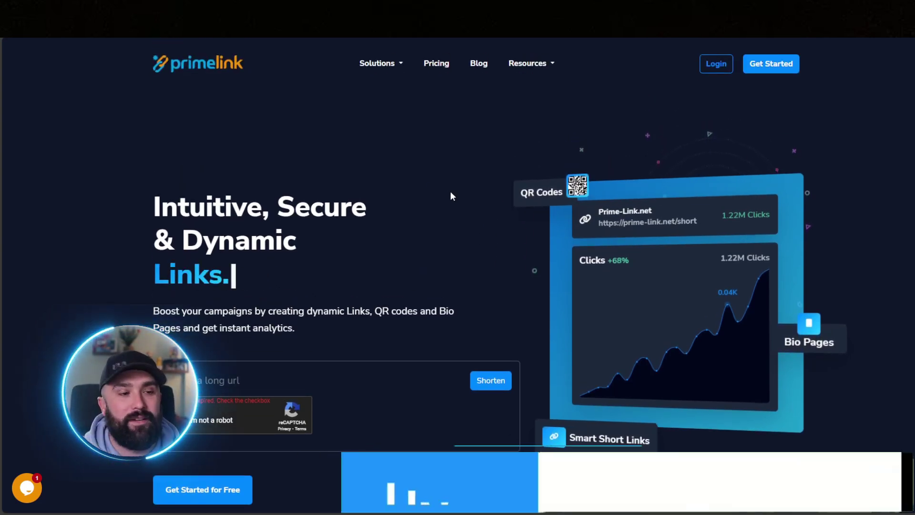
{"action": "scroll", "coordinate": [454, 226], "scroll_direction": "down", "scroll_amount": 2}
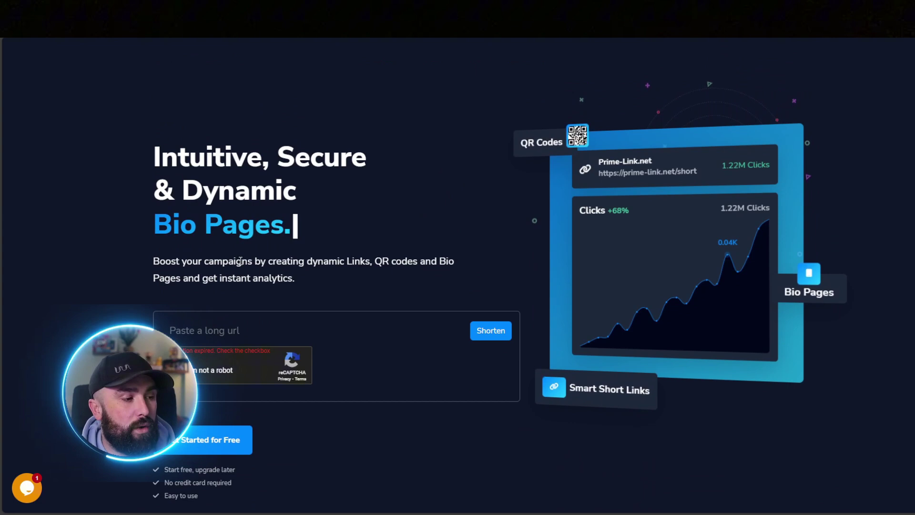
{"action": "left_click", "coordinate": [366, 331]}
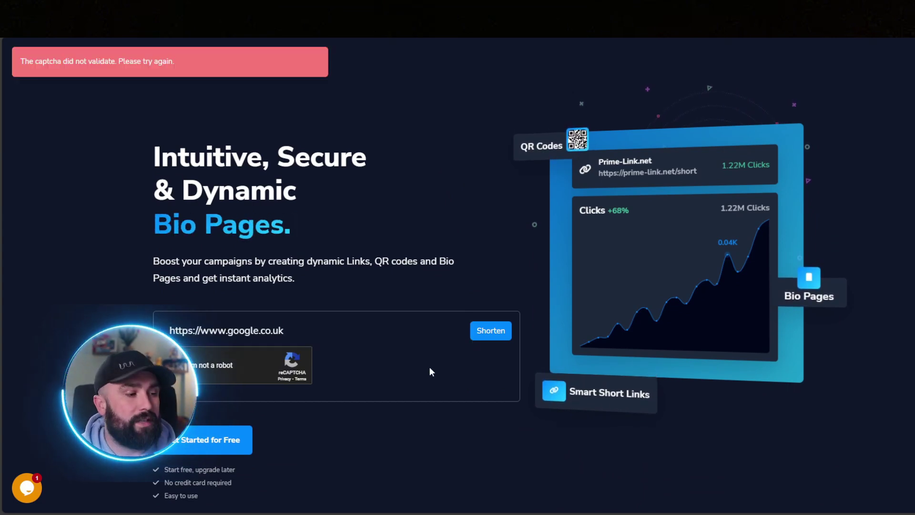
{"action": "left_click", "coordinate": [495, 336]}
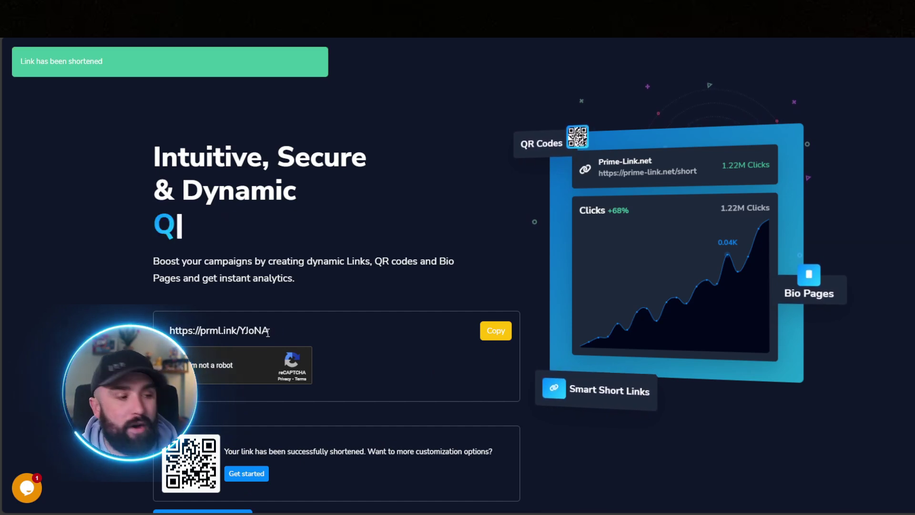
{"action": "triple_click", "coordinate": [226, 330]}
{"action": "left_click", "coordinate": [426, 379]}
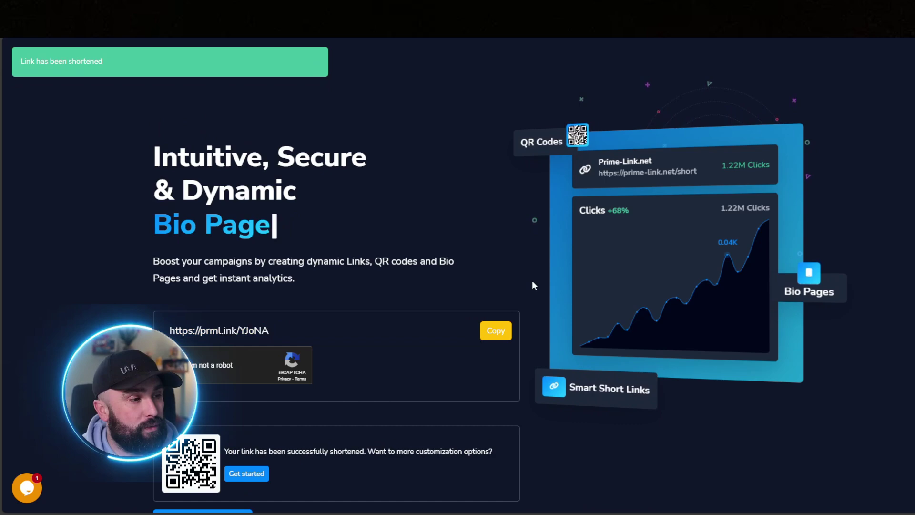
{"action": "scroll", "coordinate": [533, 281], "scroll_direction": "down", "scroll_amount": 3}
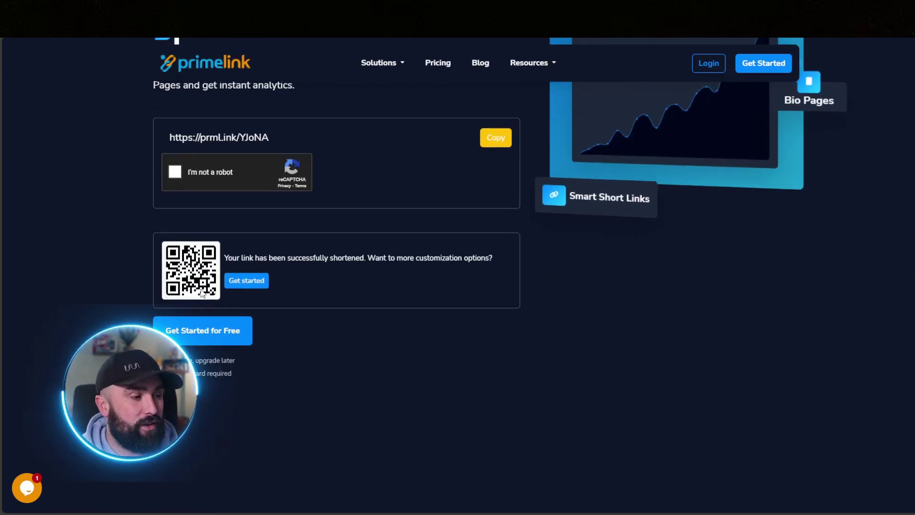
{"action": "scroll", "coordinate": [486, 287], "scroll_direction": "down", "scroll_amount": 3}
{"action": "scroll", "coordinate": [715, 286], "scroll_direction": "down", "scroll_amount": 3}
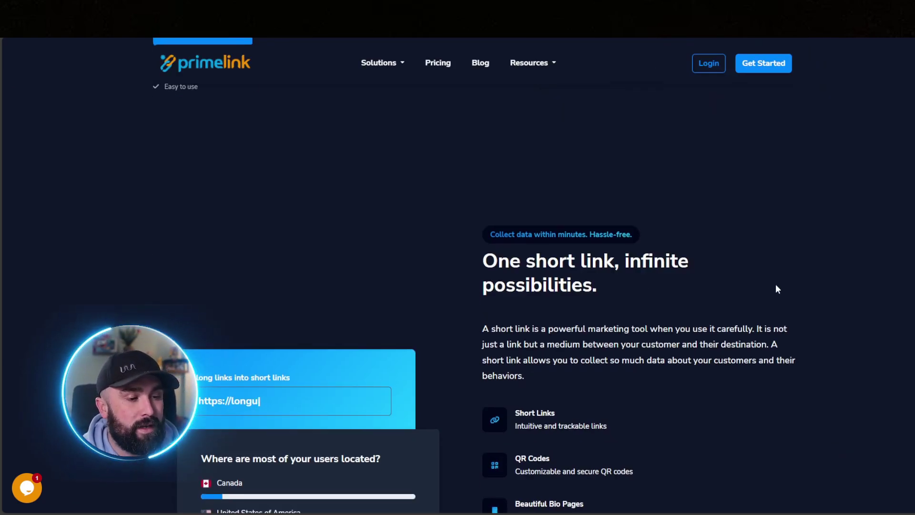
{"action": "scroll", "coordinate": [838, 286], "scroll_direction": "down", "scroll_amount": 2}
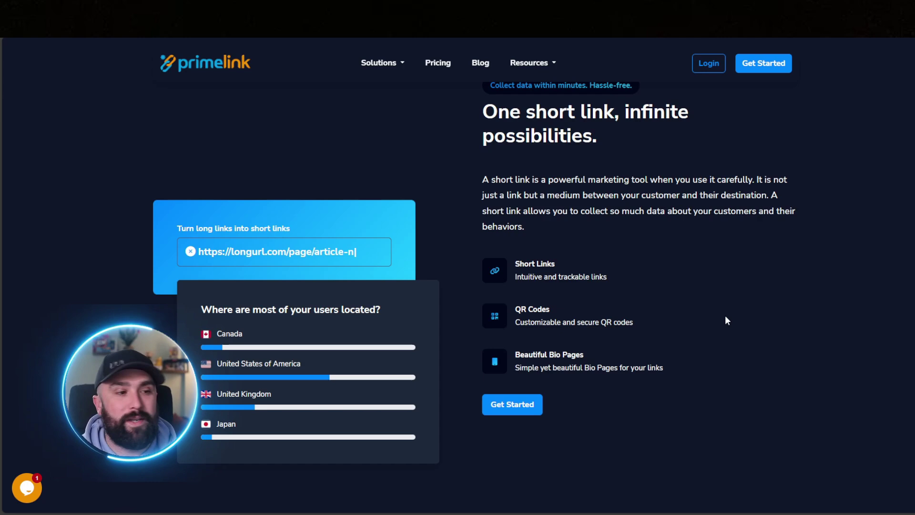
{"action": "scroll", "coordinate": [761, 272], "scroll_direction": "down", "scroll_amount": 3}
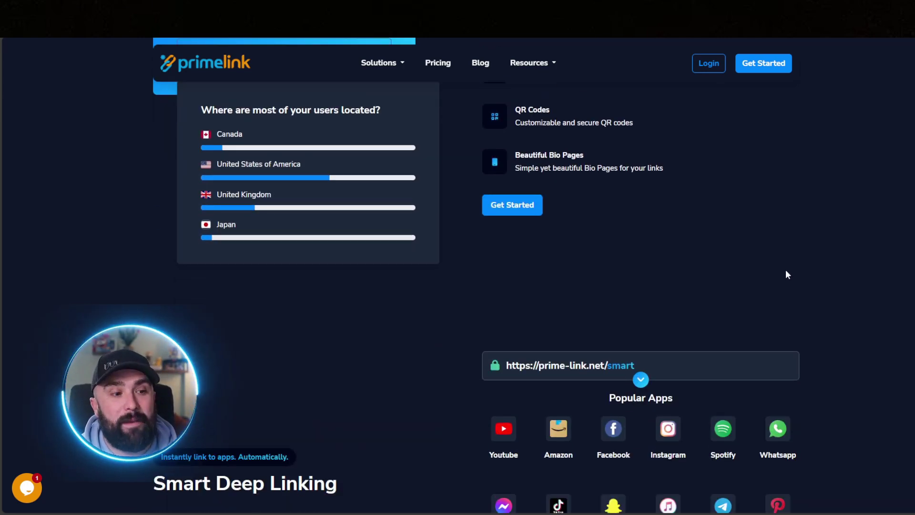
{"action": "scroll", "coordinate": [786, 269], "scroll_direction": "down", "scroll_amount": 3}
{"action": "scroll", "coordinate": [835, 222], "scroll_direction": "down", "scroll_amount": 2}
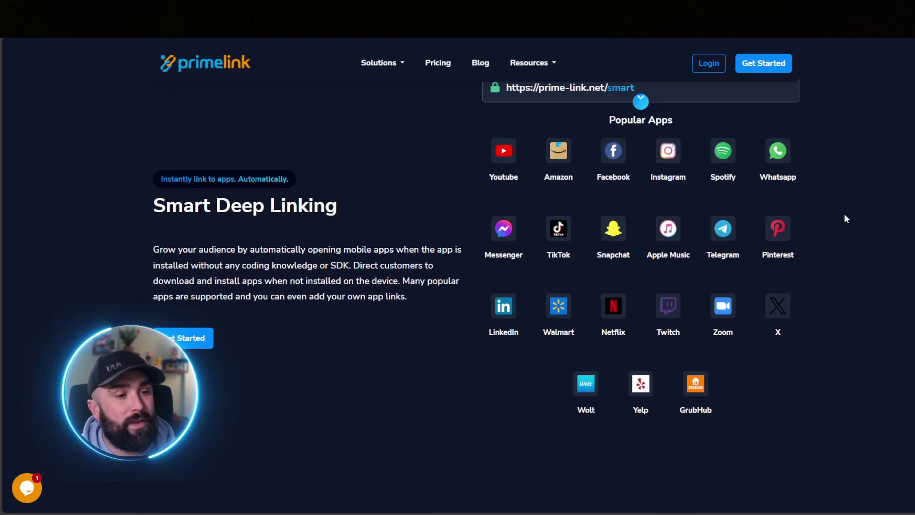
{"action": "scroll", "coordinate": [844, 214], "scroll_direction": "up", "scroll_amount": 1}
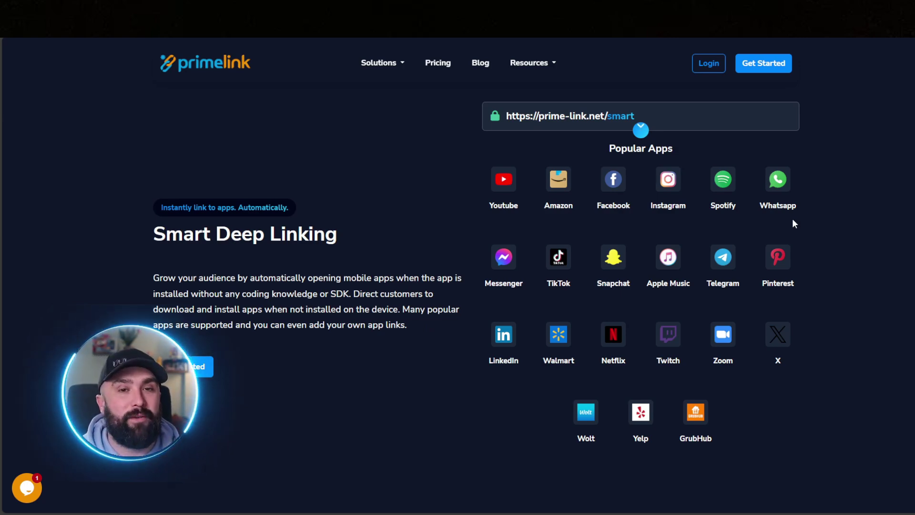
{"action": "scroll", "coordinate": [793, 218], "scroll_direction": "down", "scroll_amount": 8}
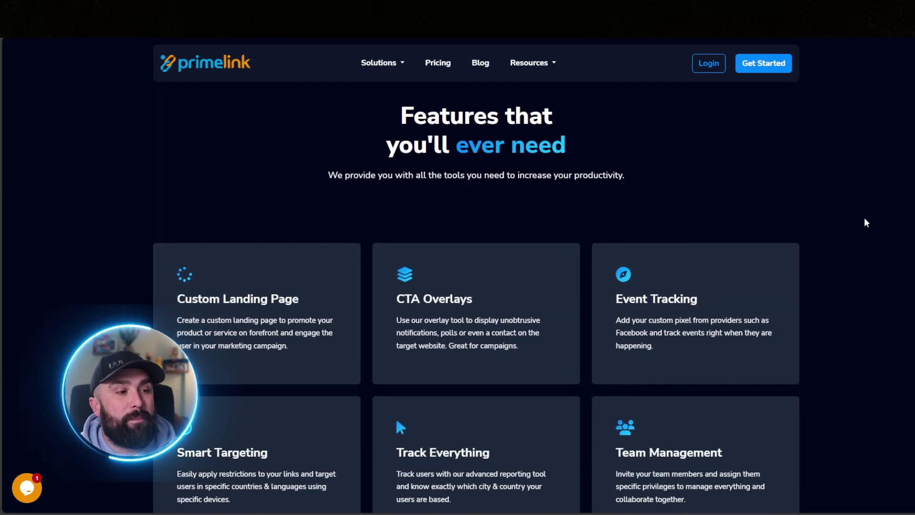
{"action": "scroll", "coordinate": [865, 222], "scroll_direction": "down", "scroll_amount": 2}
{"action": "scroll", "coordinate": [865, 222], "scroll_direction": "down", "scroll_amount": 2}
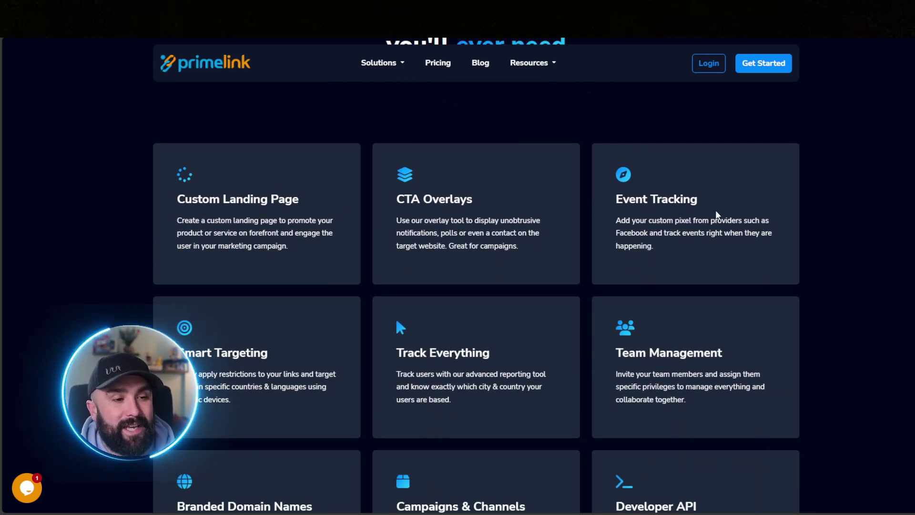
{"action": "scroll", "coordinate": [816, 215], "scroll_direction": "down", "scroll_amount": 2}
{"action": "scroll", "coordinate": [825, 218], "scroll_direction": "down", "scroll_amount": 2}
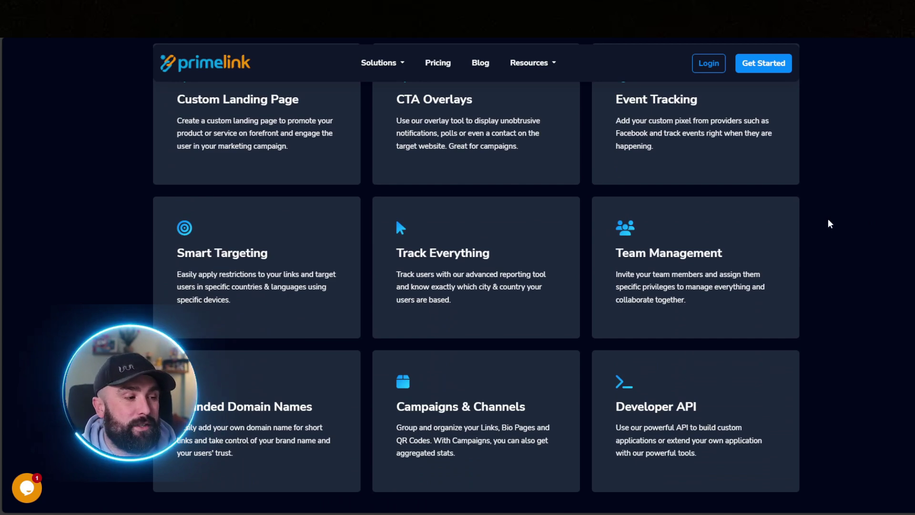
{"action": "scroll", "coordinate": [825, 224], "scroll_direction": "down", "scroll_amount": 2}
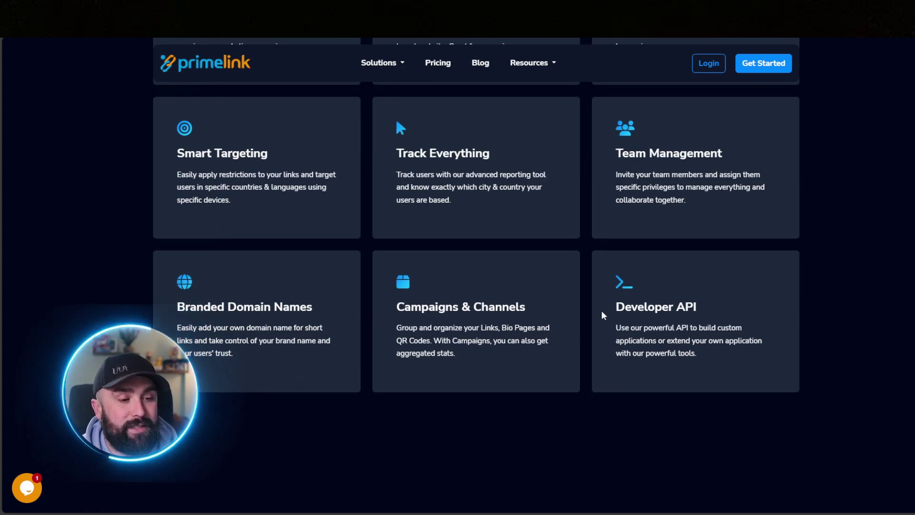
{"action": "scroll", "coordinate": [864, 264], "scroll_direction": "down", "scroll_amount": 2}
{"action": "scroll", "coordinate": [857, 250], "scroll_direction": "down", "scroll_amount": 3}
{"action": "scroll", "coordinate": [863, 242], "scroll_direction": "down", "scroll_amount": 4}
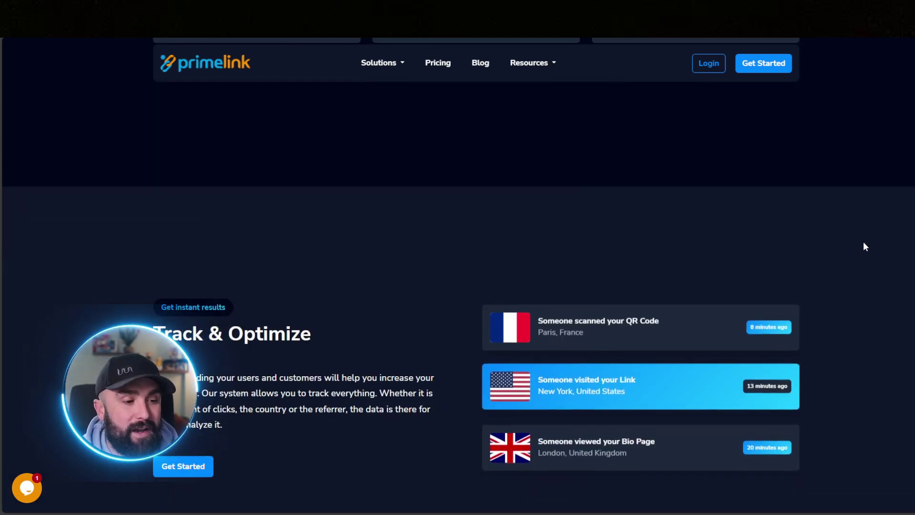
{"action": "scroll", "coordinate": [872, 241], "scroll_direction": "down", "scroll_amount": 3}
{"action": "scroll", "coordinate": [873, 238], "scroll_direction": "up", "scroll_amount": 2}
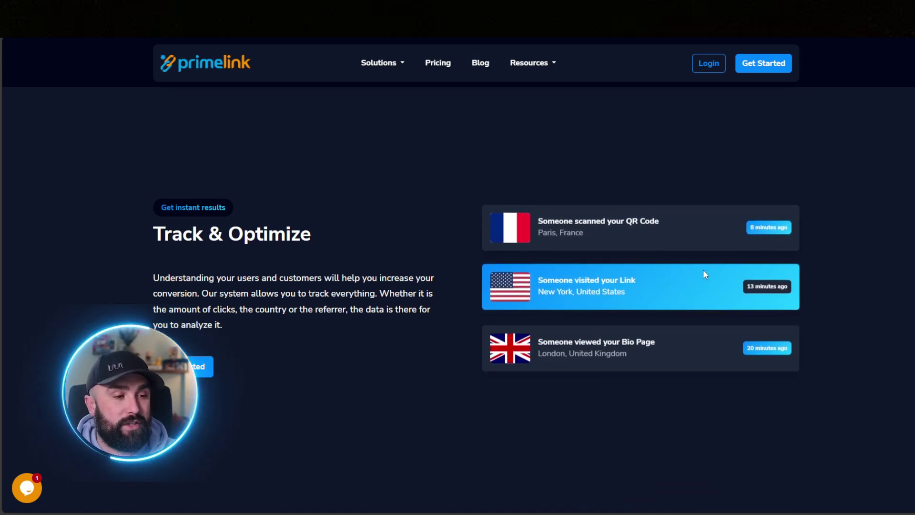
{"action": "scroll", "coordinate": [843, 243], "scroll_direction": "down", "scroll_amount": 5}
{"action": "scroll", "coordinate": [843, 243], "scroll_direction": "down", "scroll_amount": 5}
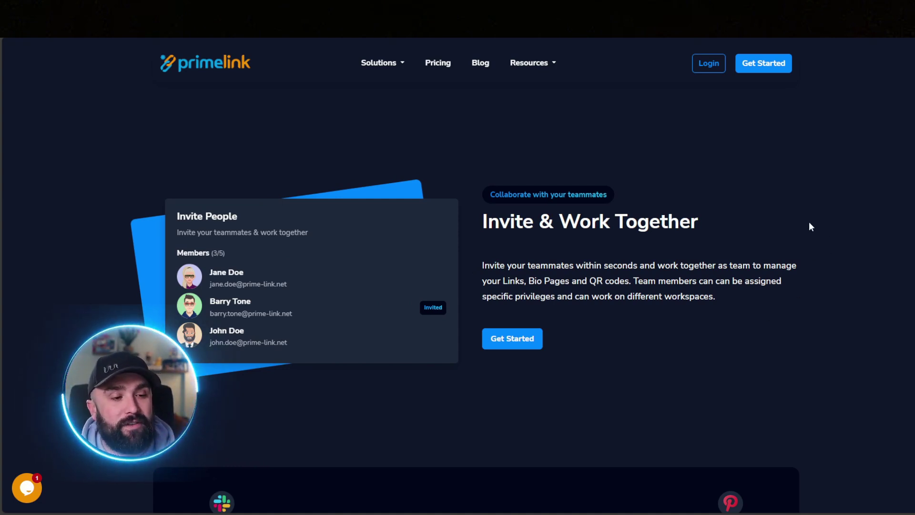
{"action": "scroll", "coordinate": [828, 227], "scroll_direction": "down", "scroll_amount": 5}
{"action": "scroll", "coordinate": [836, 218], "scroll_direction": "down", "scroll_amount": 3}
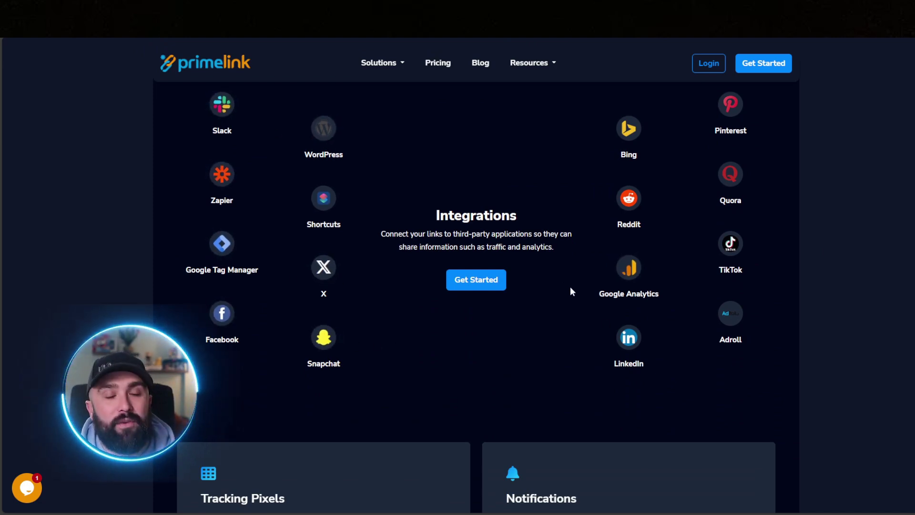
{"action": "scroll", "coordinate": [583, 271], "scroll_direction": "down", "scroll_amount": 1}
{"action": "scroll", "coordinate": [644, 214], "scroll_direction": "up", "scroll_amount": 1}
{"action": "scroll", "coordinate": [784, 269], "scroll_direction": "down", "scroll_amount": 2}
{"action": "scroll", "coordinate": [827, 250], "scroll_direction": "down", "scroll_amount": 3}
{"action": "scroll", "coordinate": [827, 250], "scroll_direction": "down", "scroll_amount": 2}
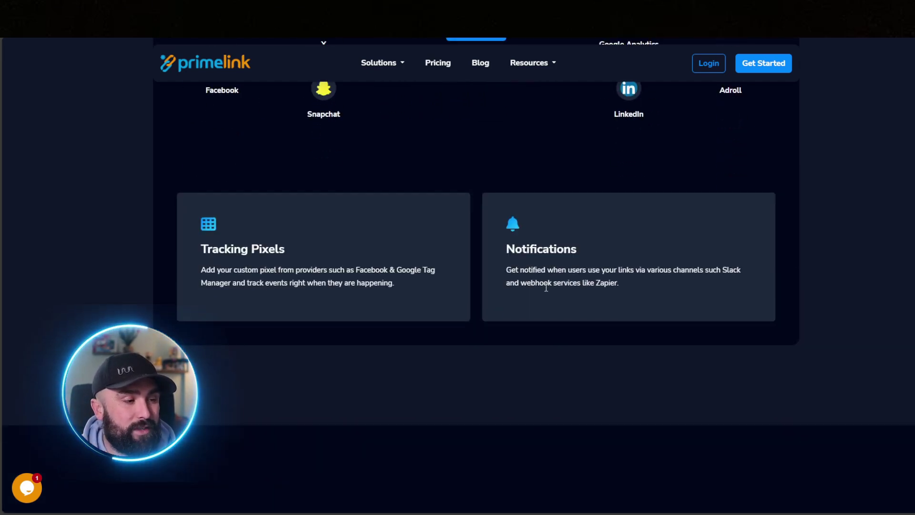
{"action": "scroll", "coordinate": [802, 227], "scroll_direction": "down", "scroll_amount": 4}
{"action": "scroll", "coordinate": [802, 227], "scroll_direction": "down", "scroll_amount": 5}
{"action": "scroll", "coordinate": [830, 214], "scroll_direction": "down", "scroll_amount": 2}
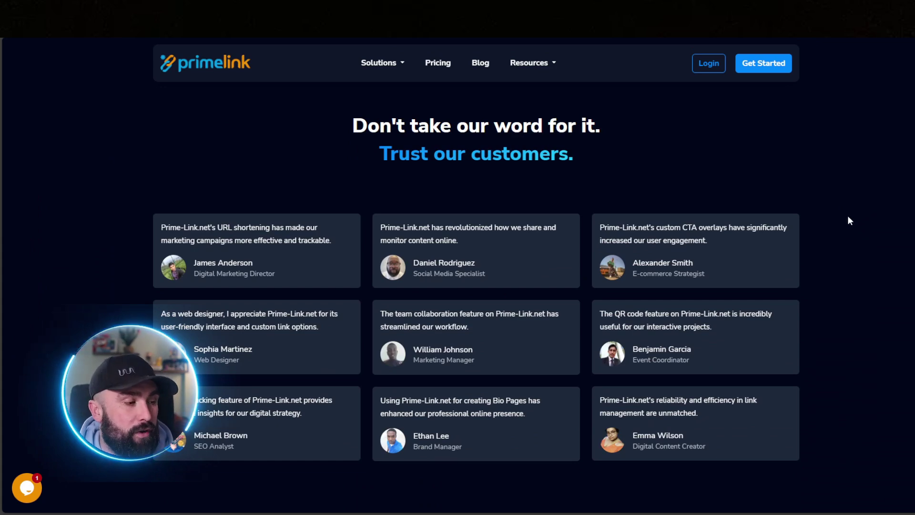
{"action": "scroll", "coordinate": [871, 245], "scroll_direction": "down", "scroll_amount": 1}
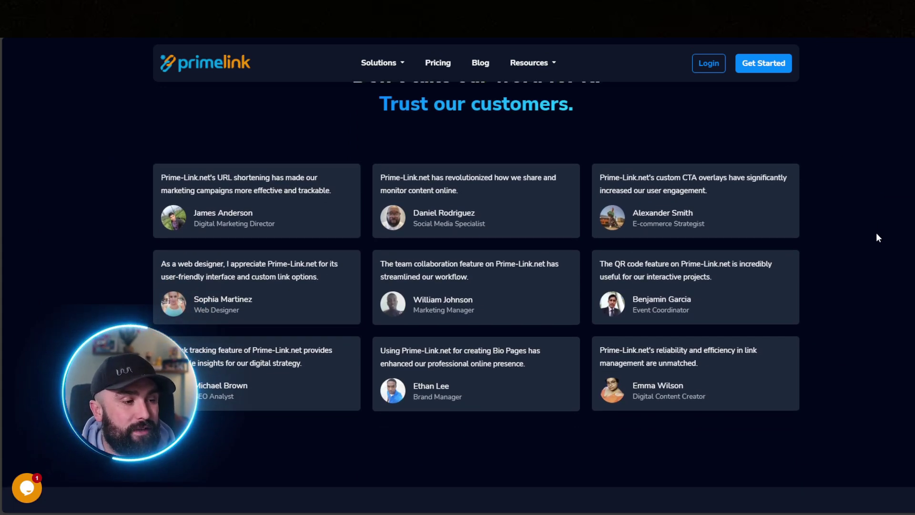
{"action": "scroll", "coordinate": [876, 232], "scroll_direction": "down", "scroll_amount": 4}
{"action": "scroll", "coordinate": [873, 228], "scroll_direction": "down", "scroll_amount": 3}
{"action": "scroll", "coordinate": [877, 225], "scroll_direction": "down", "scroll_amount": 3}
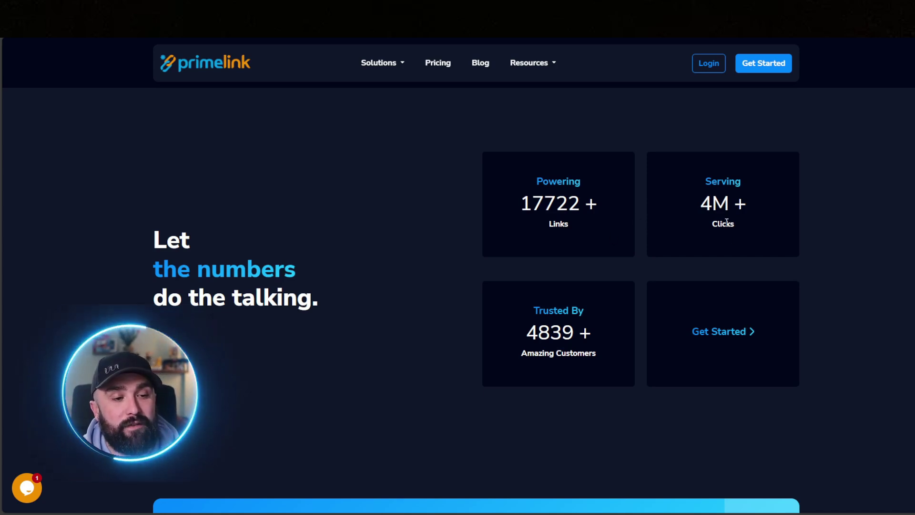
{"action": "scroll", "coordinate": [860, 220], "scroll_direction": "down", "scroll_amount": 3}
{"action": "scroll", "coordinate": [861, 221], "scroll_direction": "down", "scroll_amount": 3}
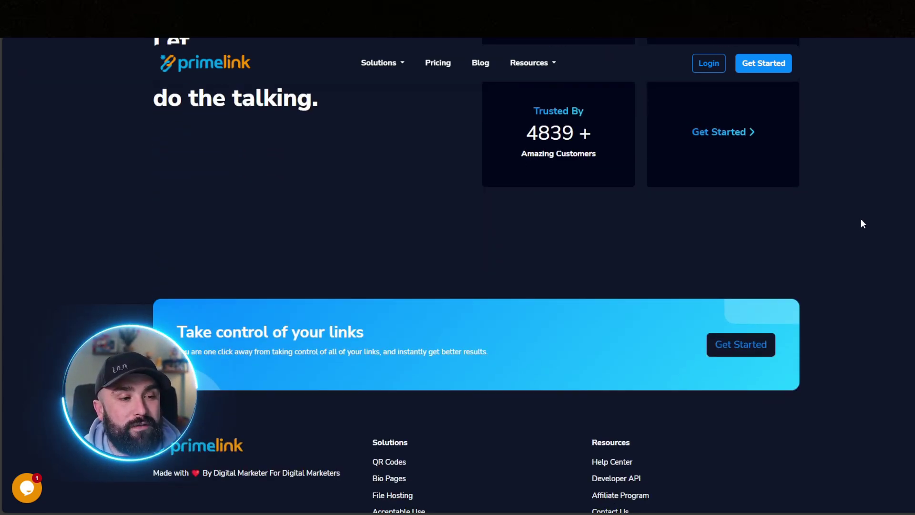
{"action": "scroll", "coordinate": [851, 226], "scroll_direction": "down", "scroll_amount": 1}
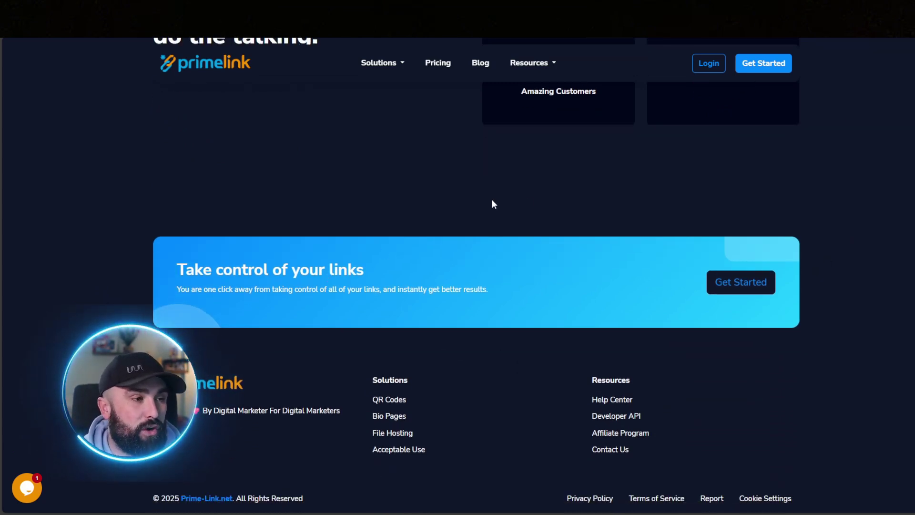
{"action": "scroll", "coordinate": [491, 199], "scroll_direction": "up", "scroll_amount": 2}
{"action": "scroll", "coordinate": [529, 183], "scroll_direction": "up", "scroll_amount": 2}
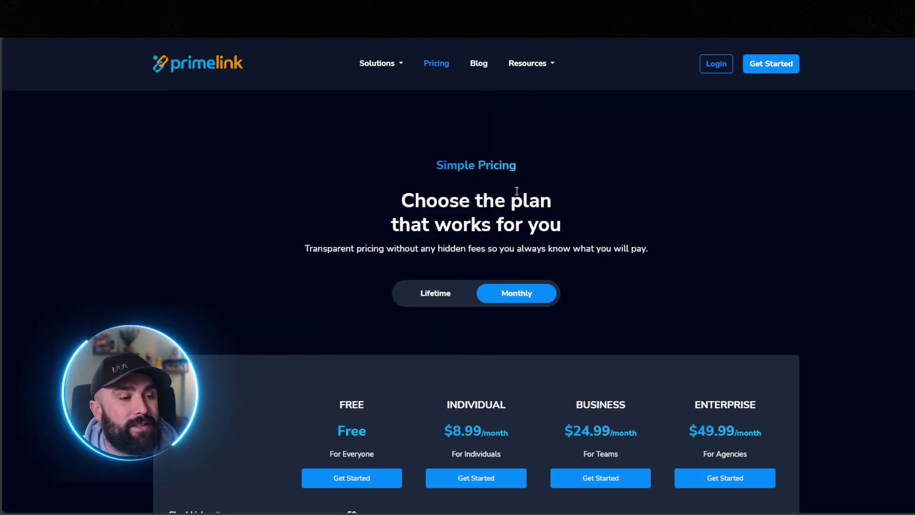
Switch Primelink's pricing table to the Lifetime plans
{"action": "left_click", "coordinate": [445, 199]}
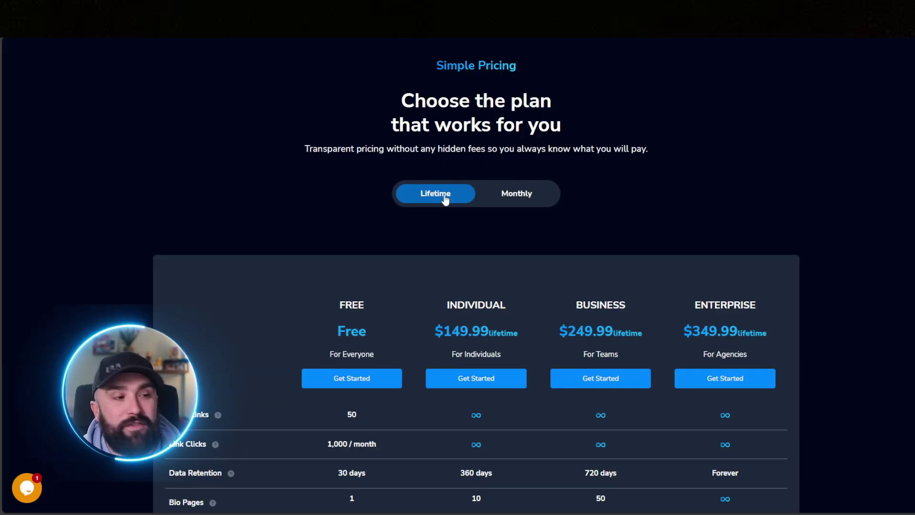
{"action": "scroll", "coordinate": [487, 204], "scroll_direction": "down", "scroll_amount": 3}
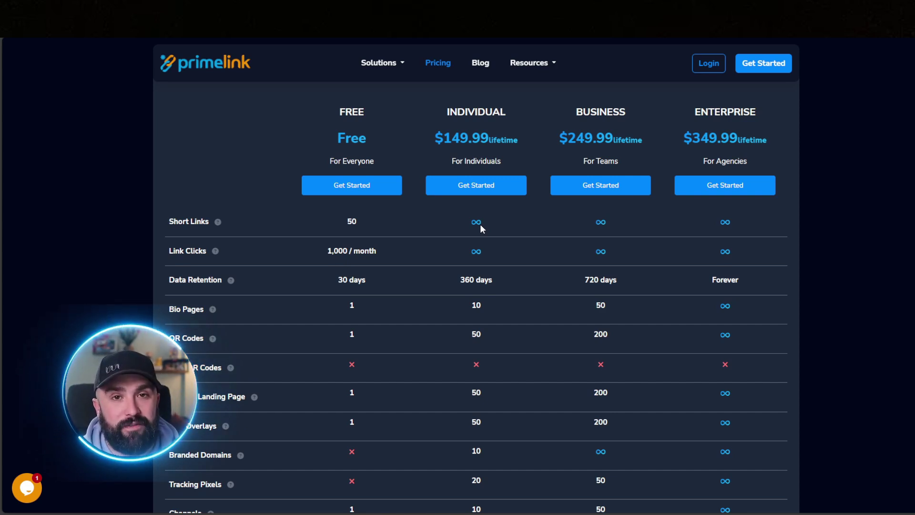
{"action": "scroll", "coordinate": [511, 227], "scroll_direction": "down", "scroll_amount": 2}
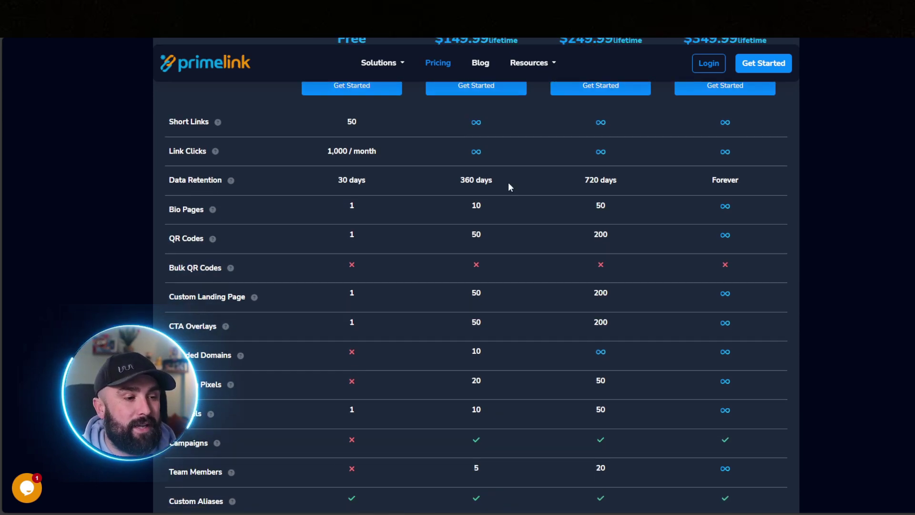
{"action": "scroll", "coordinate": [508, 183], "scroll_direction": "down", "scroll_amount": 2}
{"action": "scroll", "coordinate": [487, 142], "scroll_direction": "up", "scroll_amount": 4}
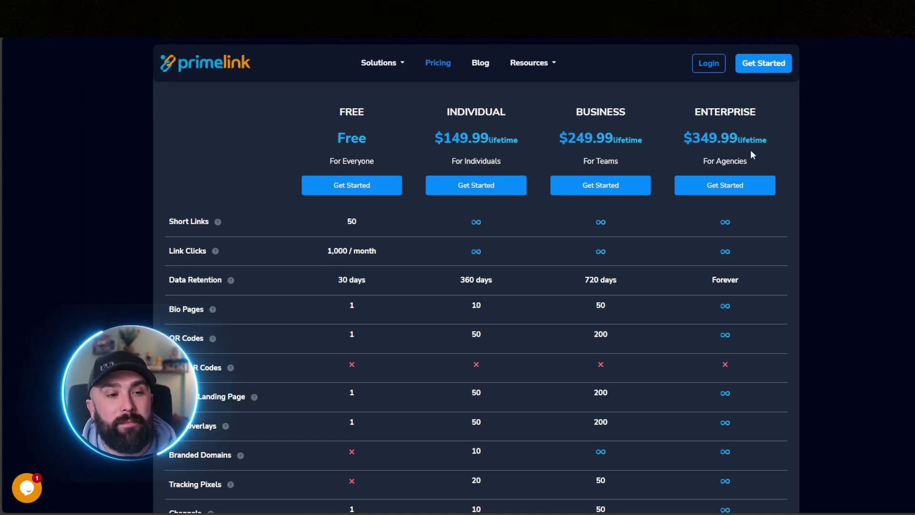
{"action": "scroll", "coordinate": [797, 165], "scroll_direction": "down", "scroll_amount": 3}
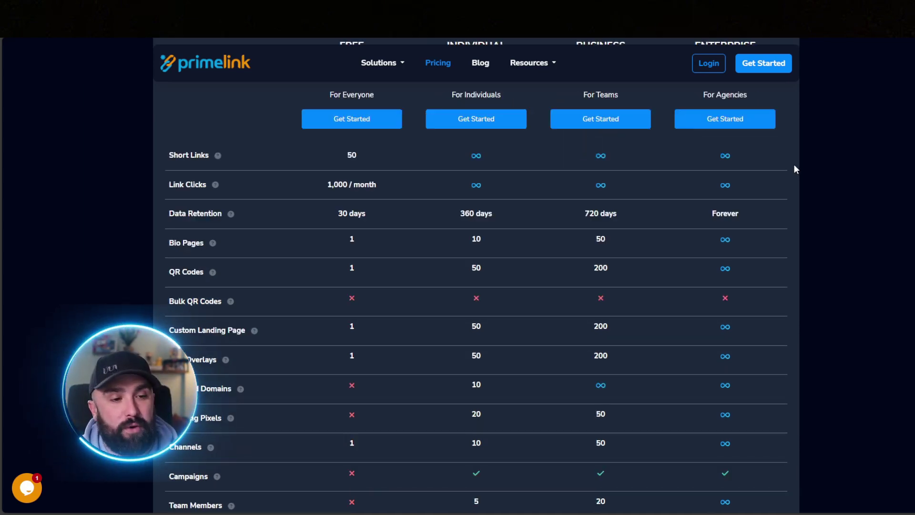
{"action": "scroll", "coordinate": [743, 155], "scroll_direction": "down", "scroll_amount": 3}
{"action": "scroll", "coordinate": [746, 160], "scroll_direction": "down", "scroll_amount": 3}
{"action": "scroll", "coordinate": [747, 158], "scroll_direction": "down", "scroll_amount": 3}
{"action": "scroll", "coordinate": [747, 158], "scroll_direction": "down", "scroll_amount": 5}
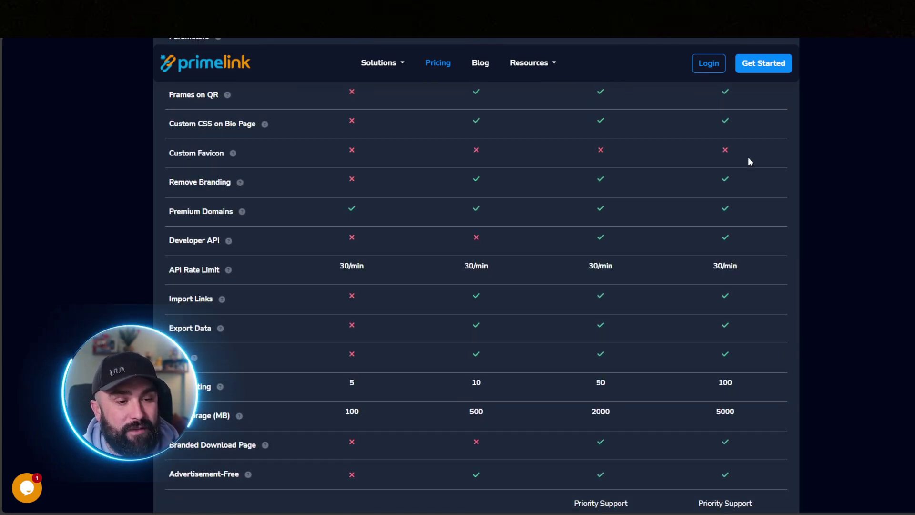
{"action": "scroll", "coordinate": [748, 157], "scroll_direction": "up", "scroll_amount": 1}
{"action": "scroll", "coordinate": [751, 171], "scroll_direction": "down", "scroll_amount": 2}
{"action": "scroll", "coordinate": [751, 171], "scroll_direction": "down", "scroll_amount": 3}
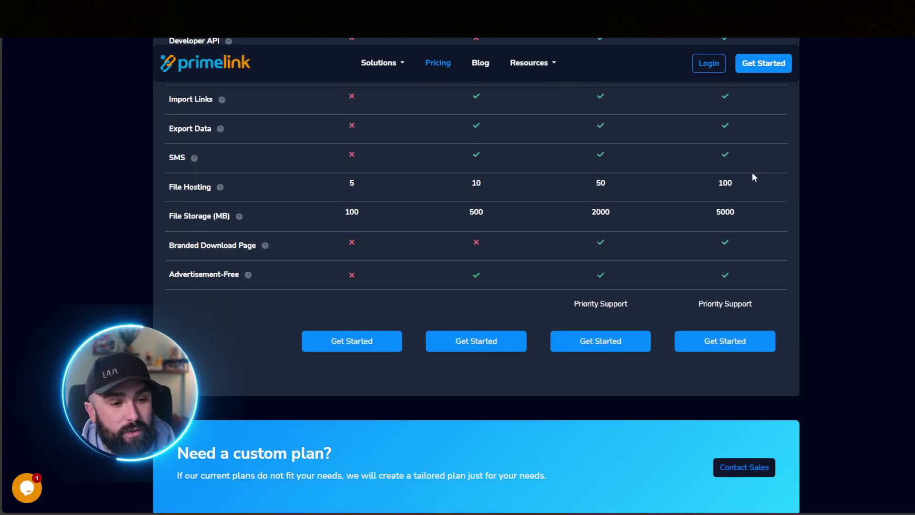
{"action": "scroll", "coordinate": [804, 196], "scroll_direction": "down", "scroll_amount": 3}
{"action": "scroll", "coordinate": [797, 182], "scroll_direction": "down", "scroll_amount": 4}
{"action": "scroll", "coordinate": [802, 203], "scroll_direction": "up", "scroll_amount": 8}
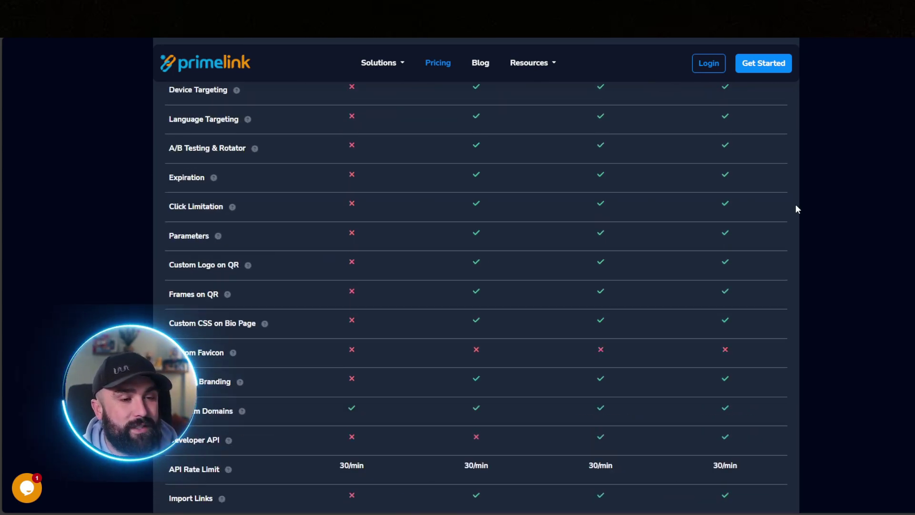
{"action": "scroll", "coordinate": [796, 203], "scroll_direction": "up", "scroll_amount": 8}
{"action": "scroll", "coordinate": [785, 197], "scroll_direction": "up", "scroll_amount": 4}
{"action": "scroll", "coordinate": [783, 198], "scroll_direction": "down", "scroll_amount": 2}
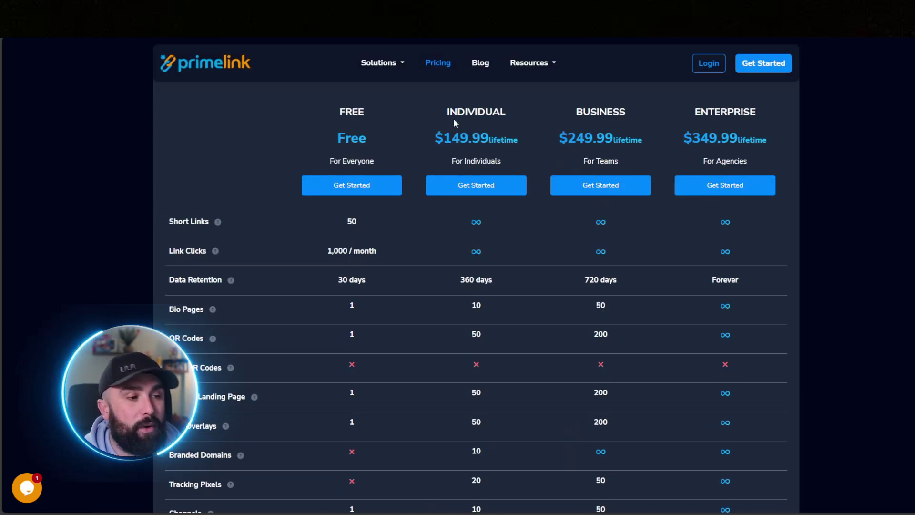